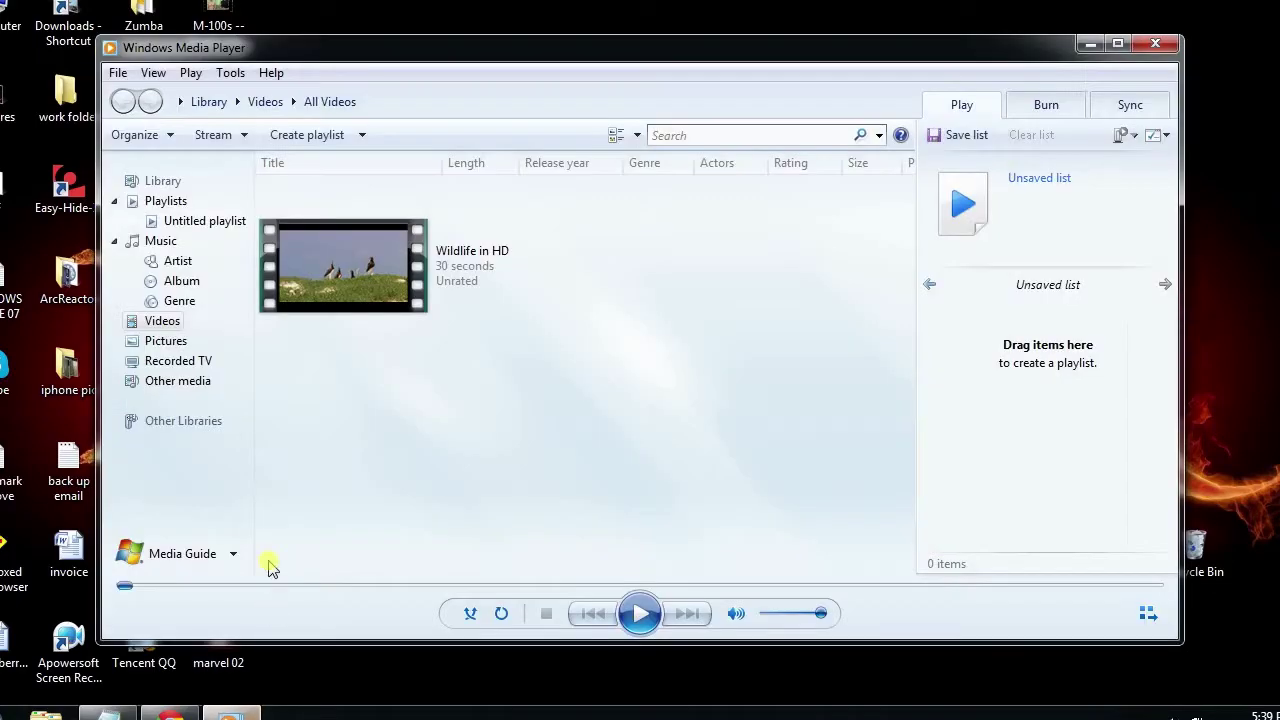
# Step: Turn off 'DirectX Video Acceleration for WMV files' in the Performance options and apply it
pyautogui.click(128, 76)
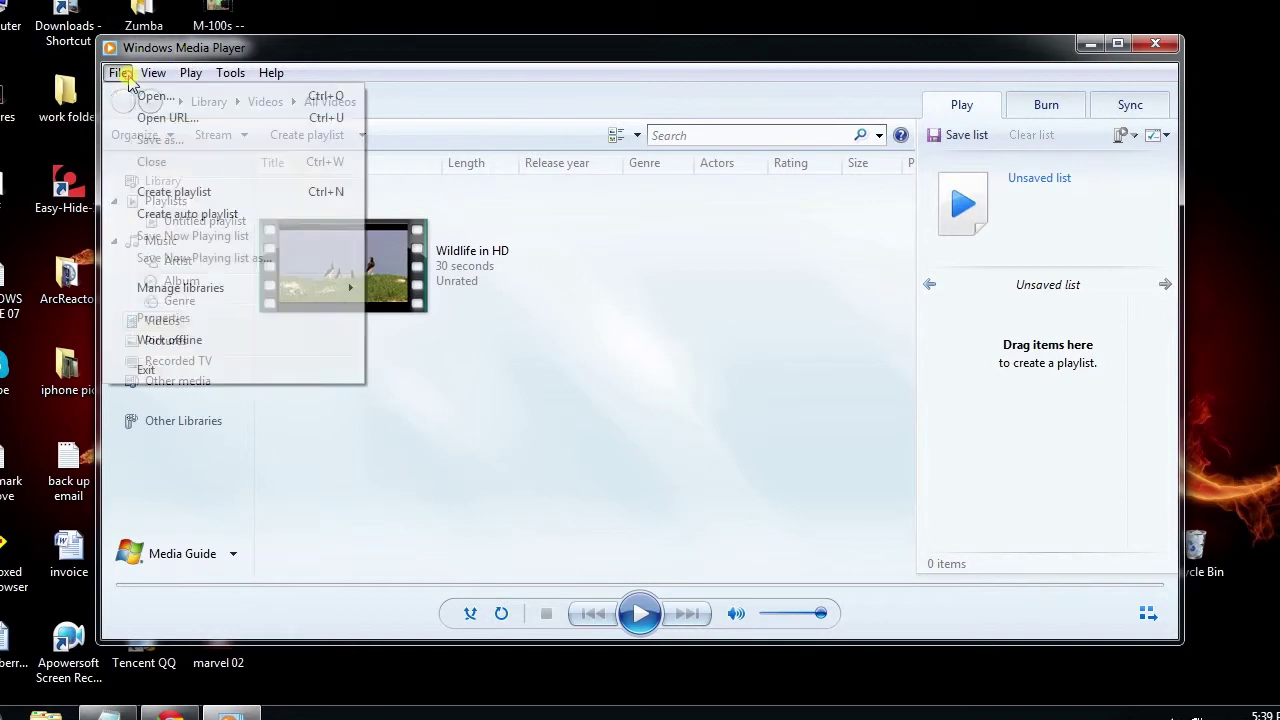
pyautogui.moveTo(230, 72)
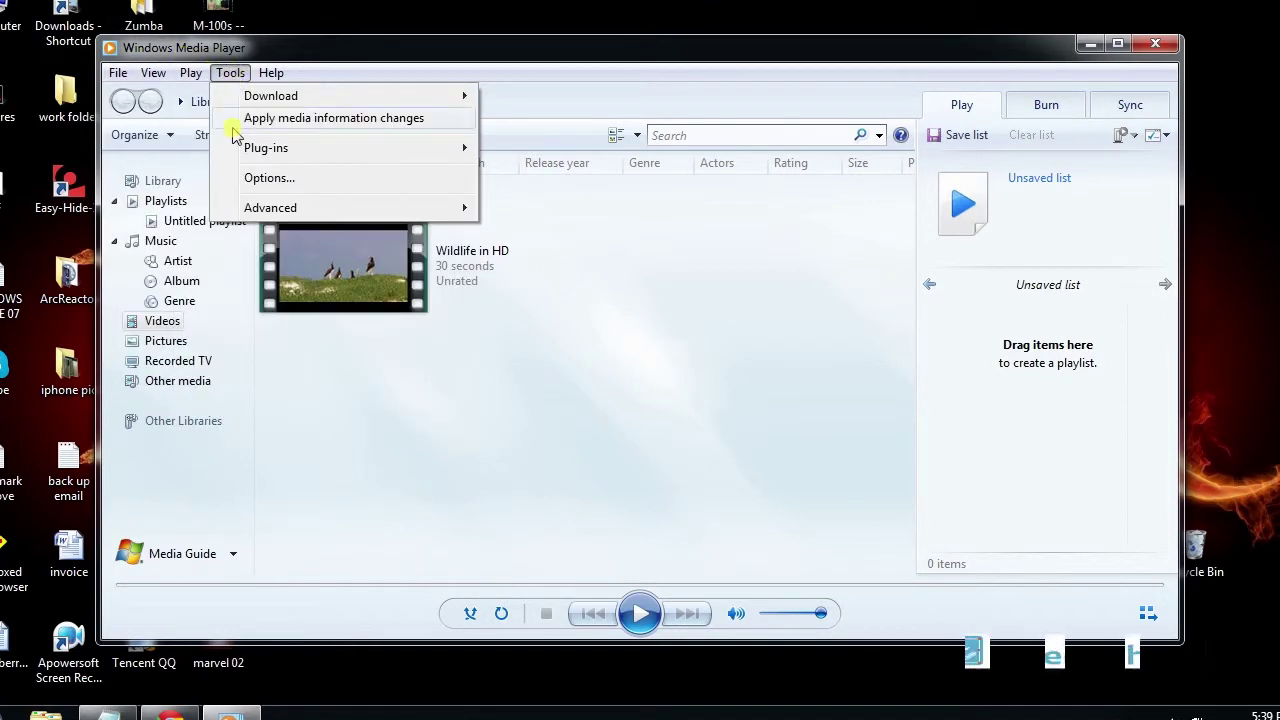
pyautogui.click(279, 182)
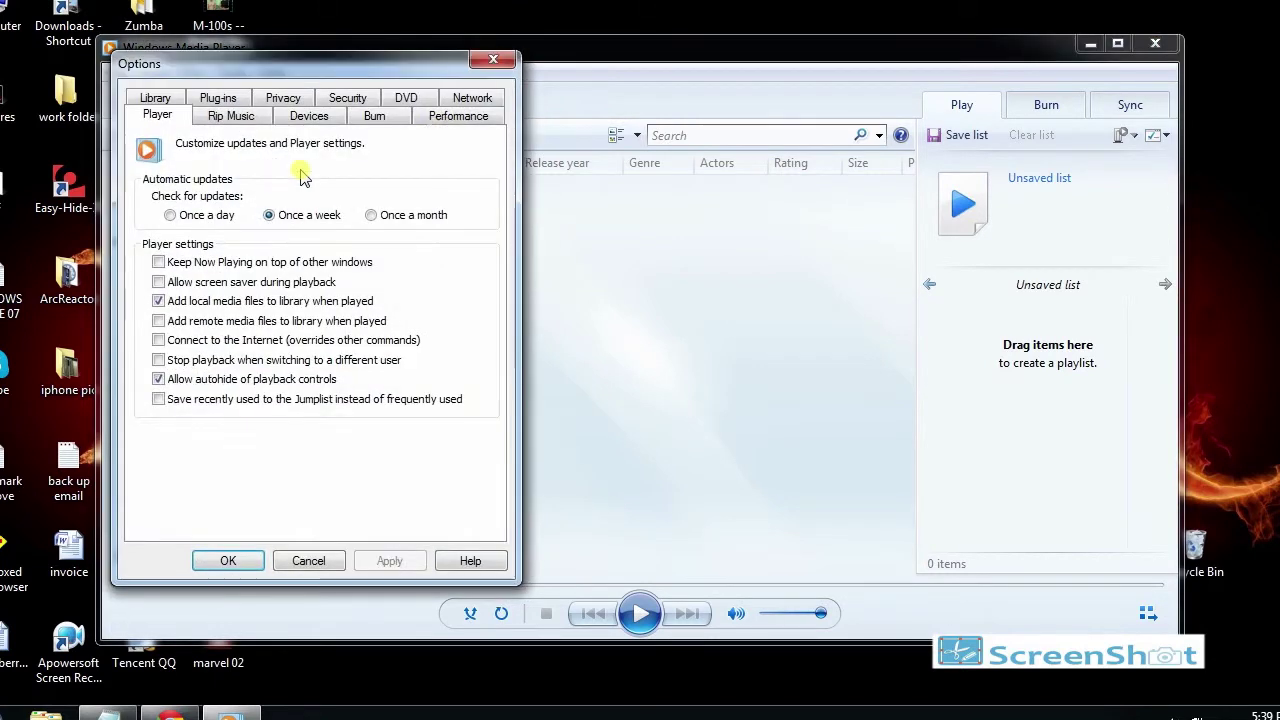
pyautogui.click(452, 121)
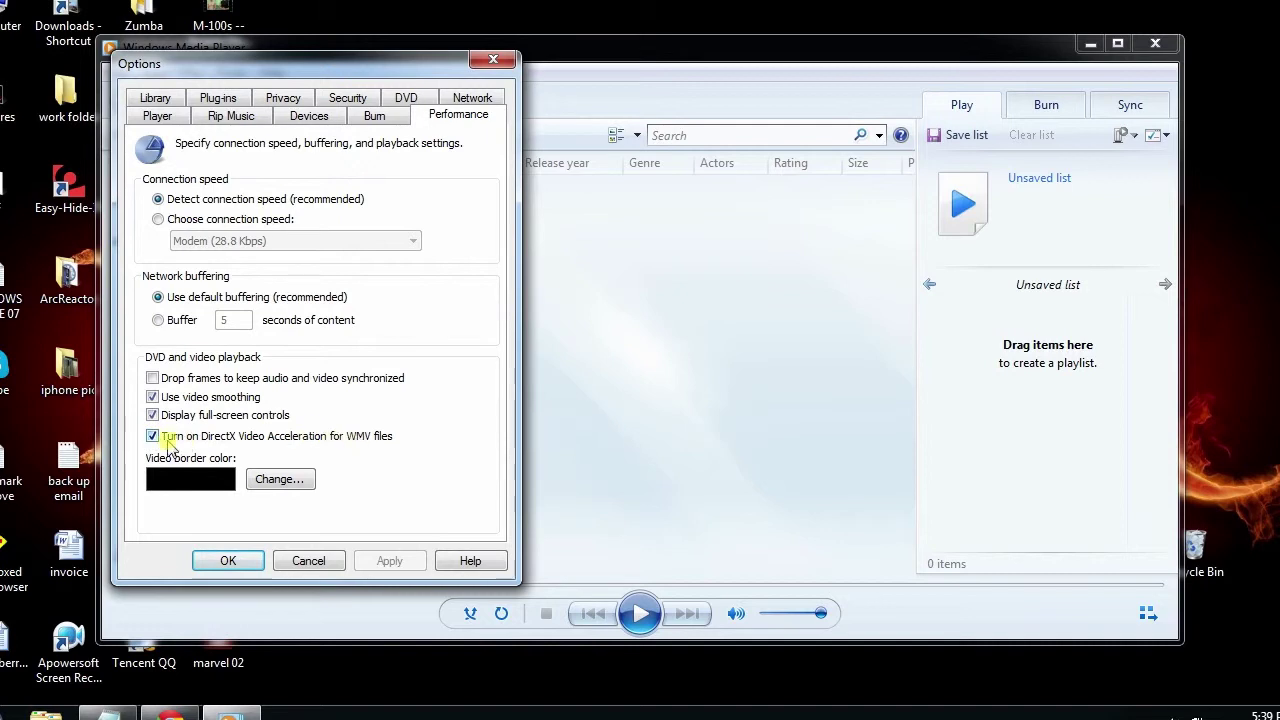
pyautogui.click(153, 437)
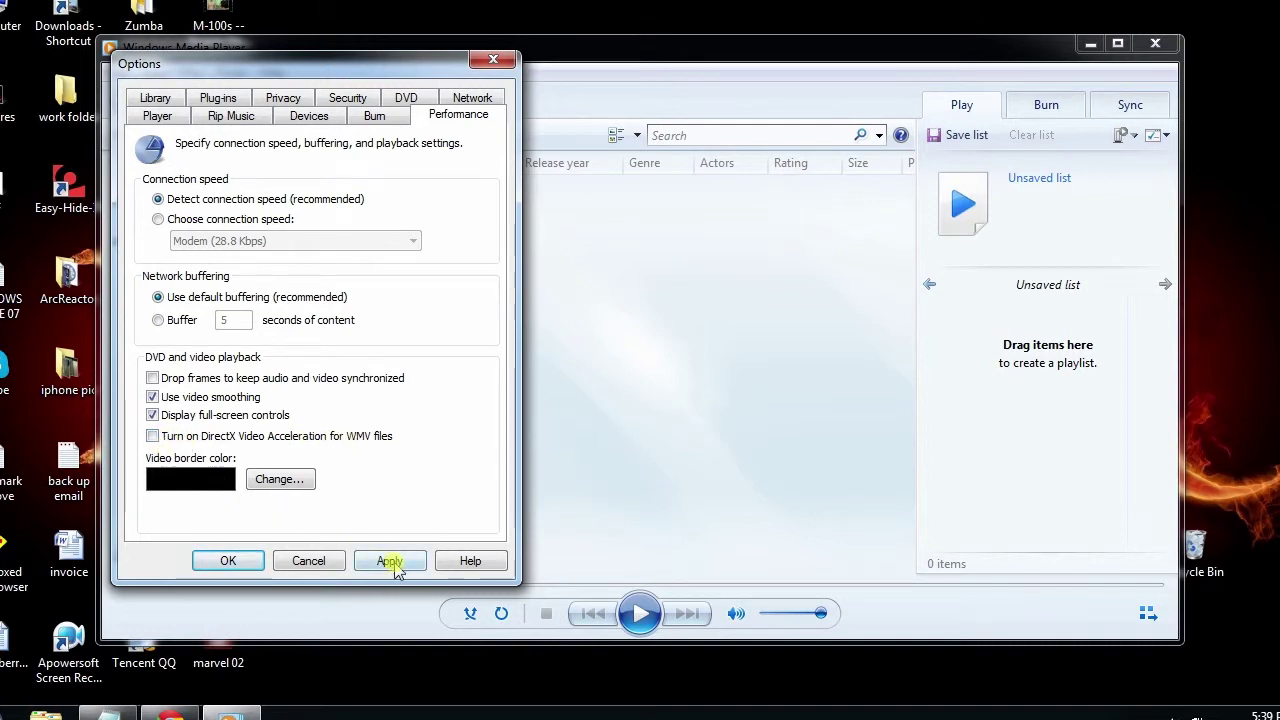
pyautogui.click(226, 561)
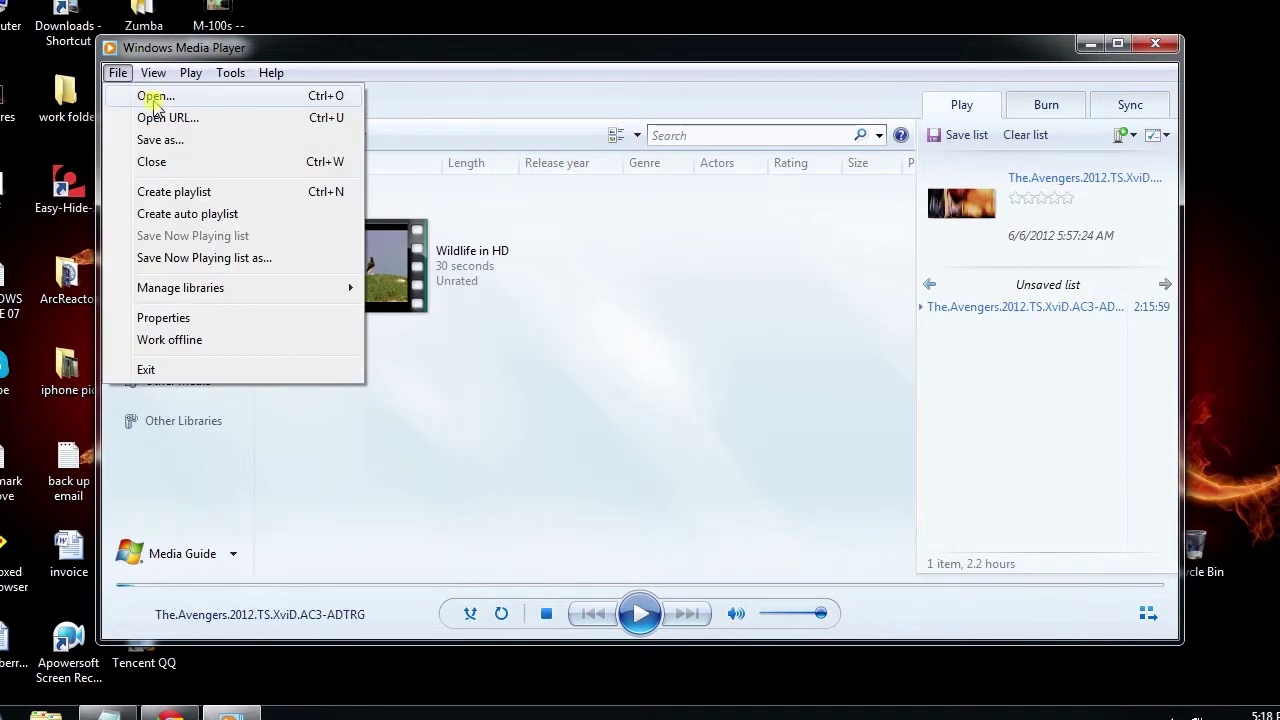
# Step: Play The.Avengers.2012 video and pause it at 00:08 on the MARVEL logo
pyautogui.click(152, 96)
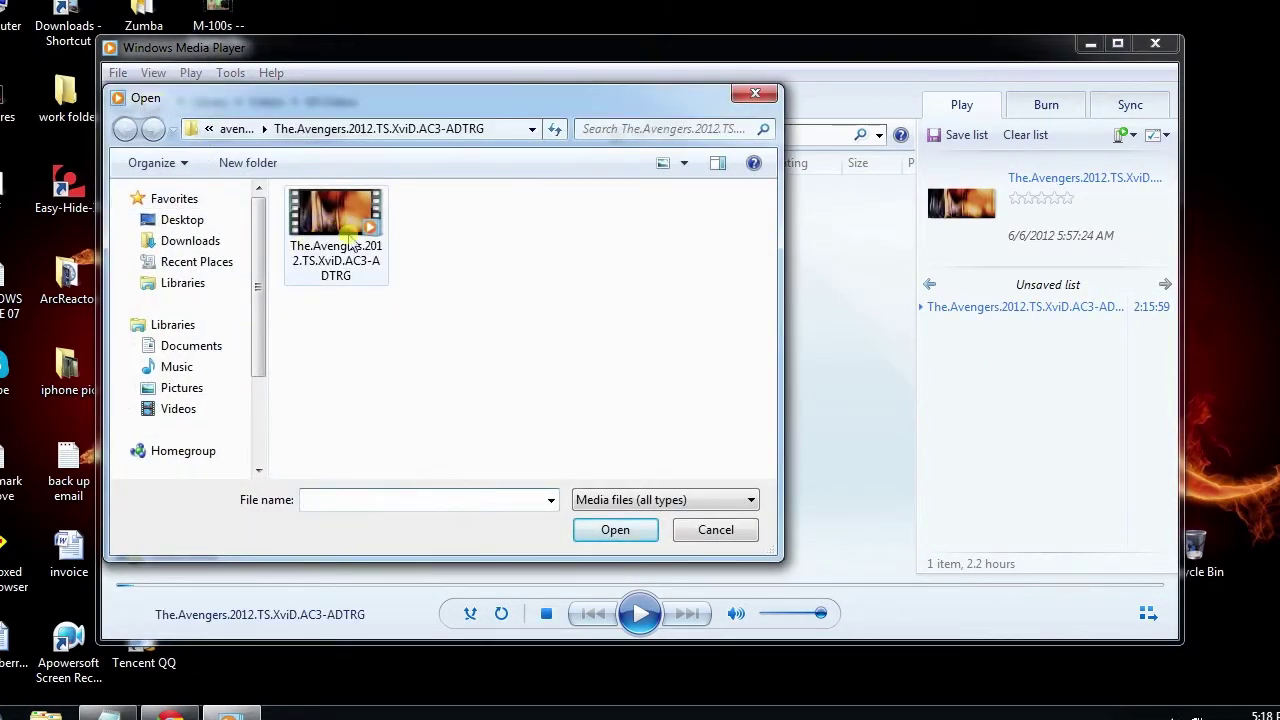
pyautogui.click(345, 245)
pyautogui.doubleClick(345, 245)
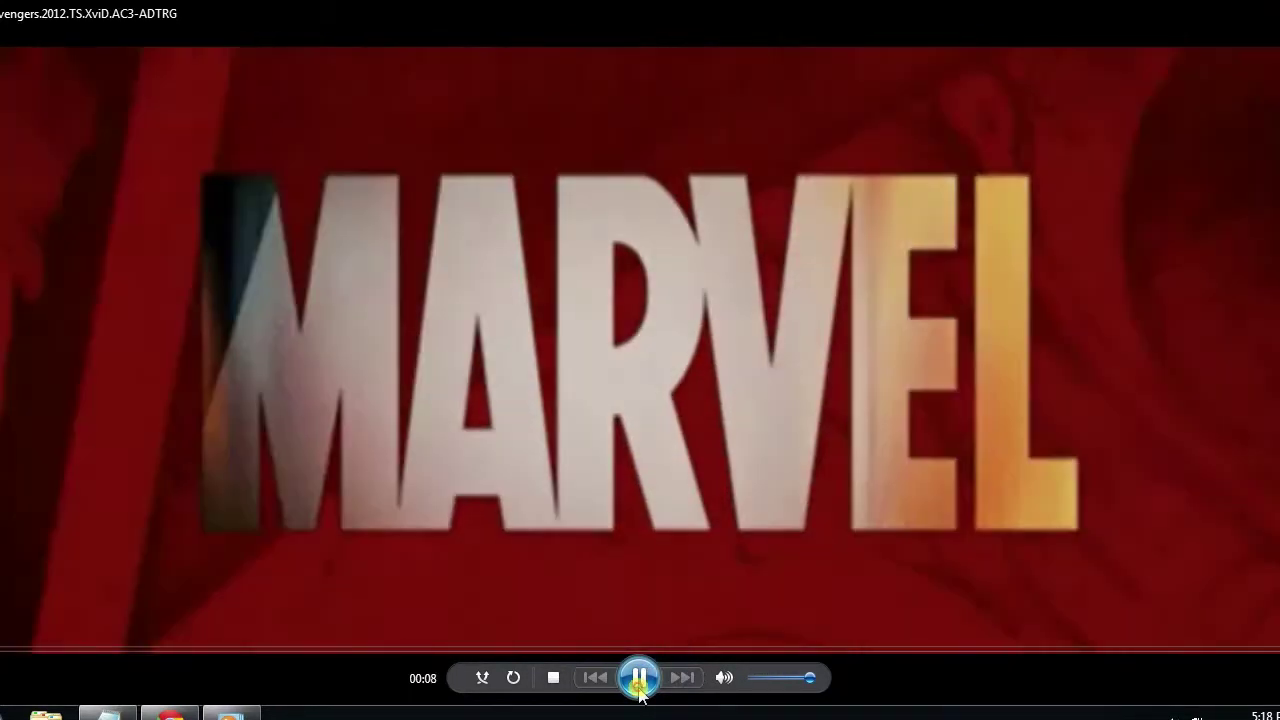
pyautogui.click(639, 684)
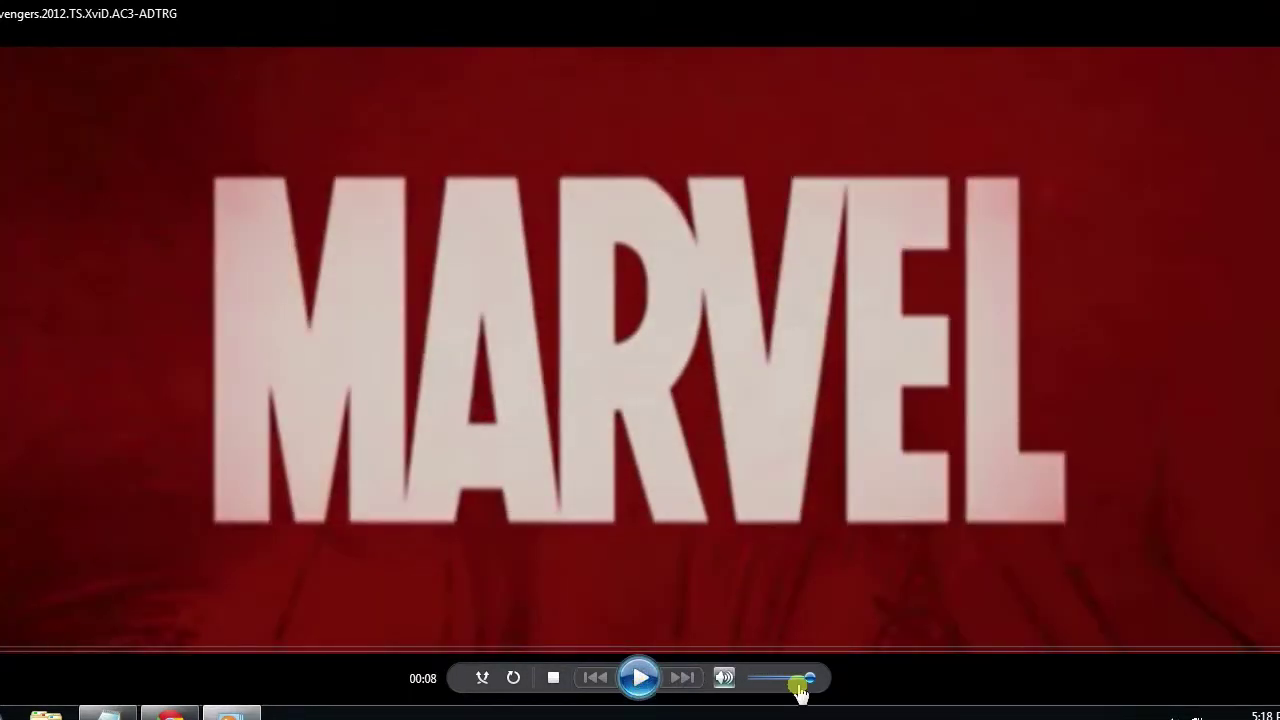
# Step: Paste the captured MARVEL frame into a new Paint image
pyautogui.click(1208, 12)
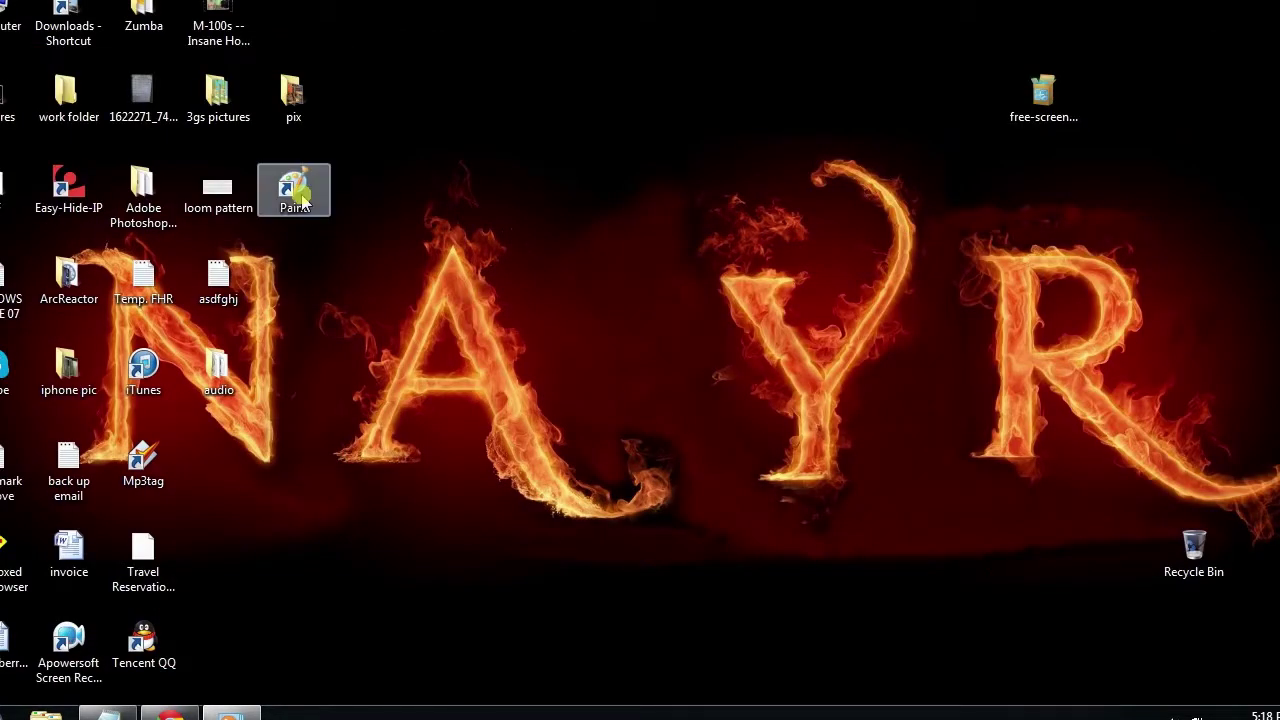
pyautogui.doubleClick(293, 192)
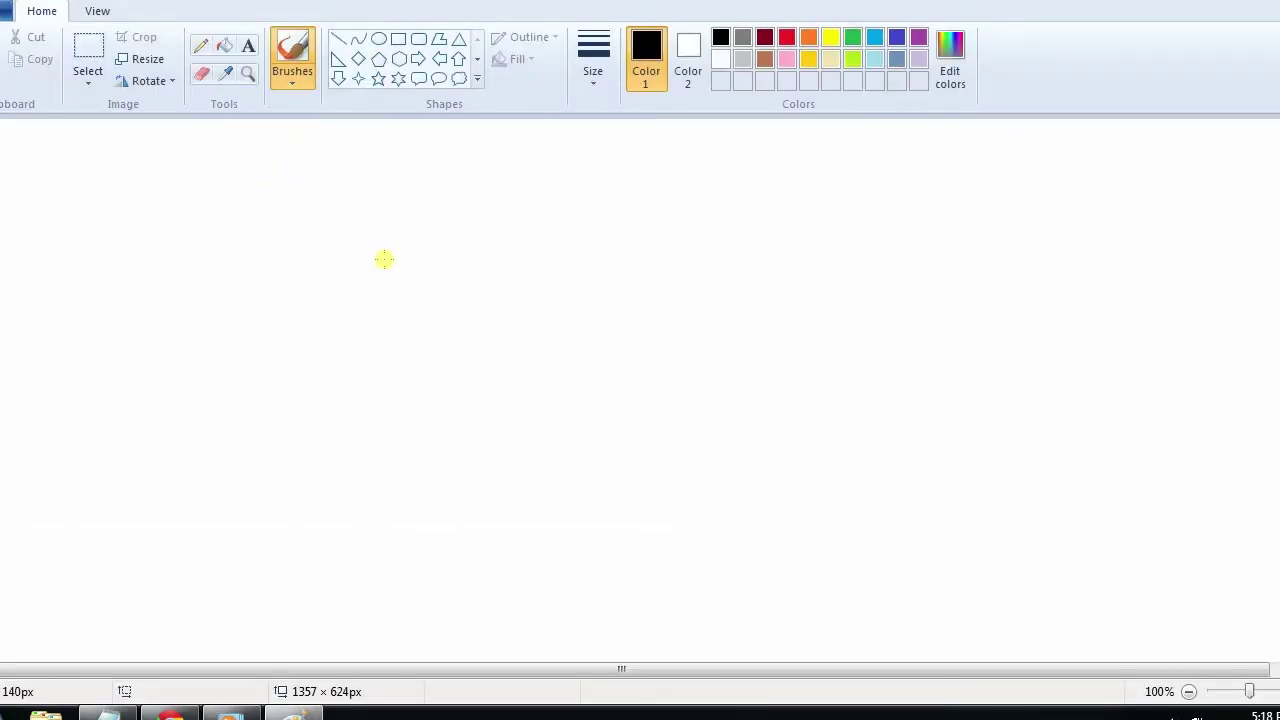
pyautogui.hotkey('ctrl', 'v')
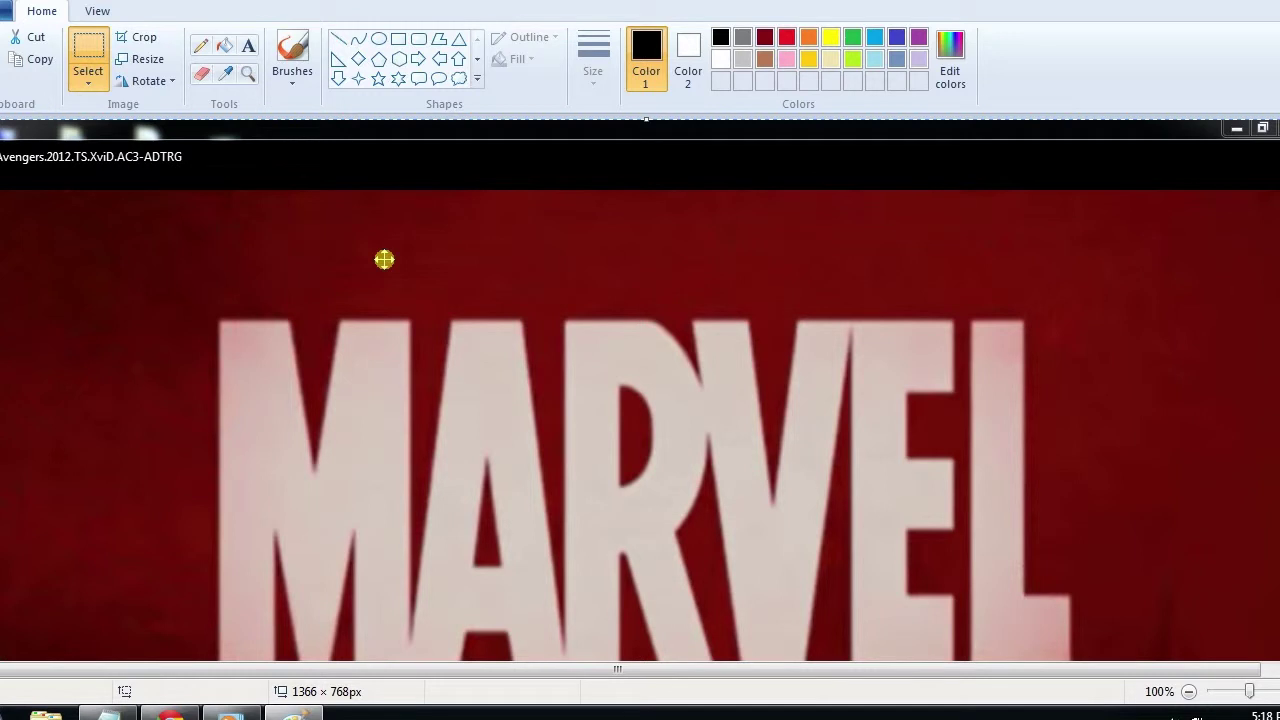
pyautogui.scroll(-3, 384, 259)
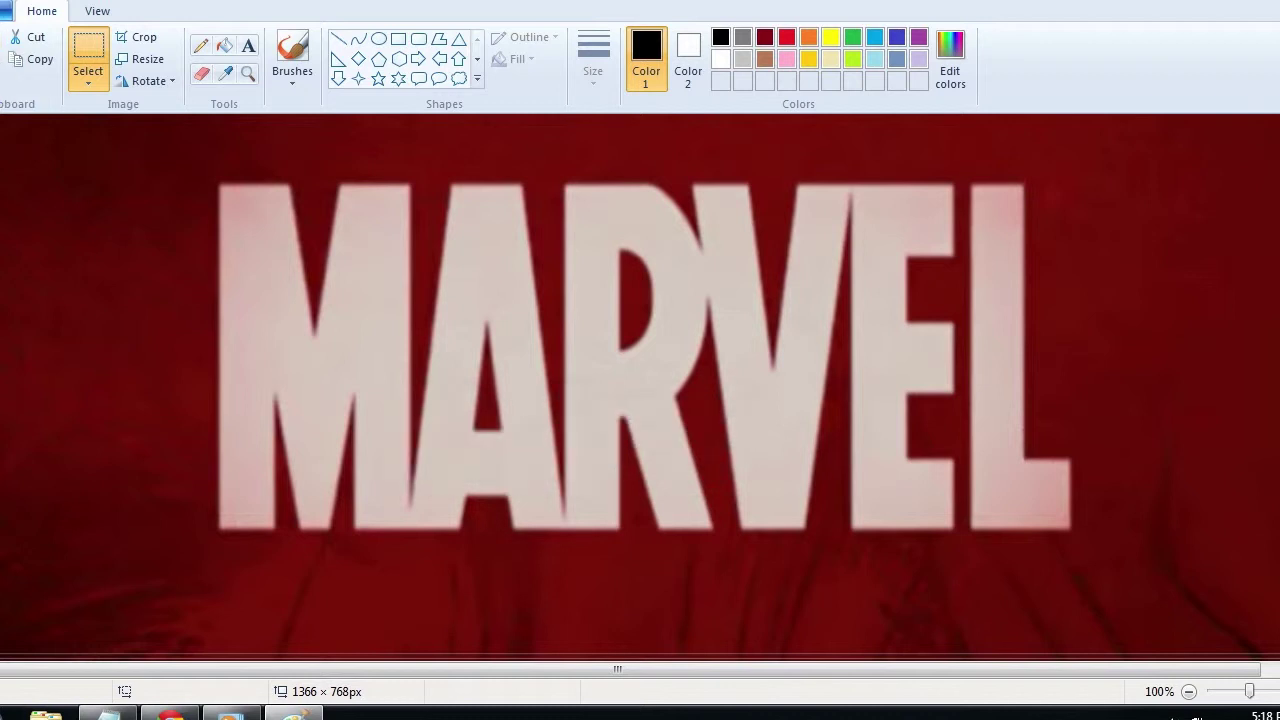
# Step: Save the image to the desktop as JPEG file 'marvel' and close Paint
pyautogui.click(6, 10)
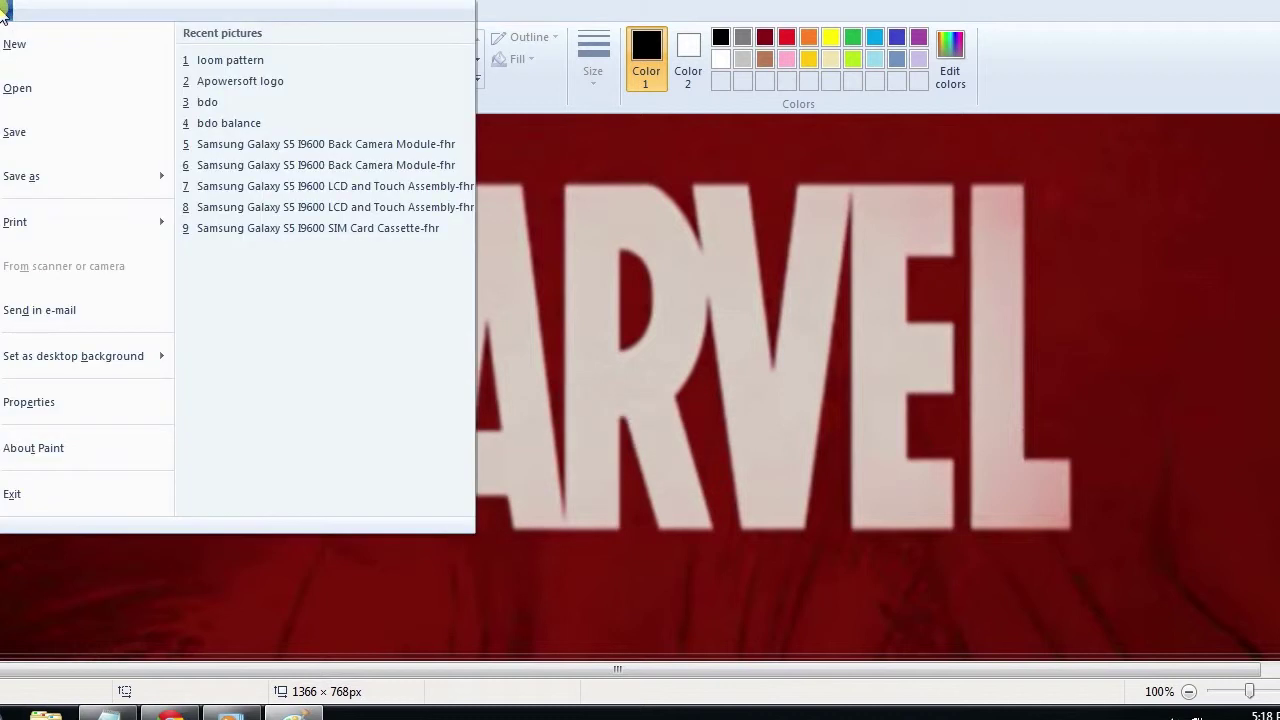
pyautogui.click(18, 138)
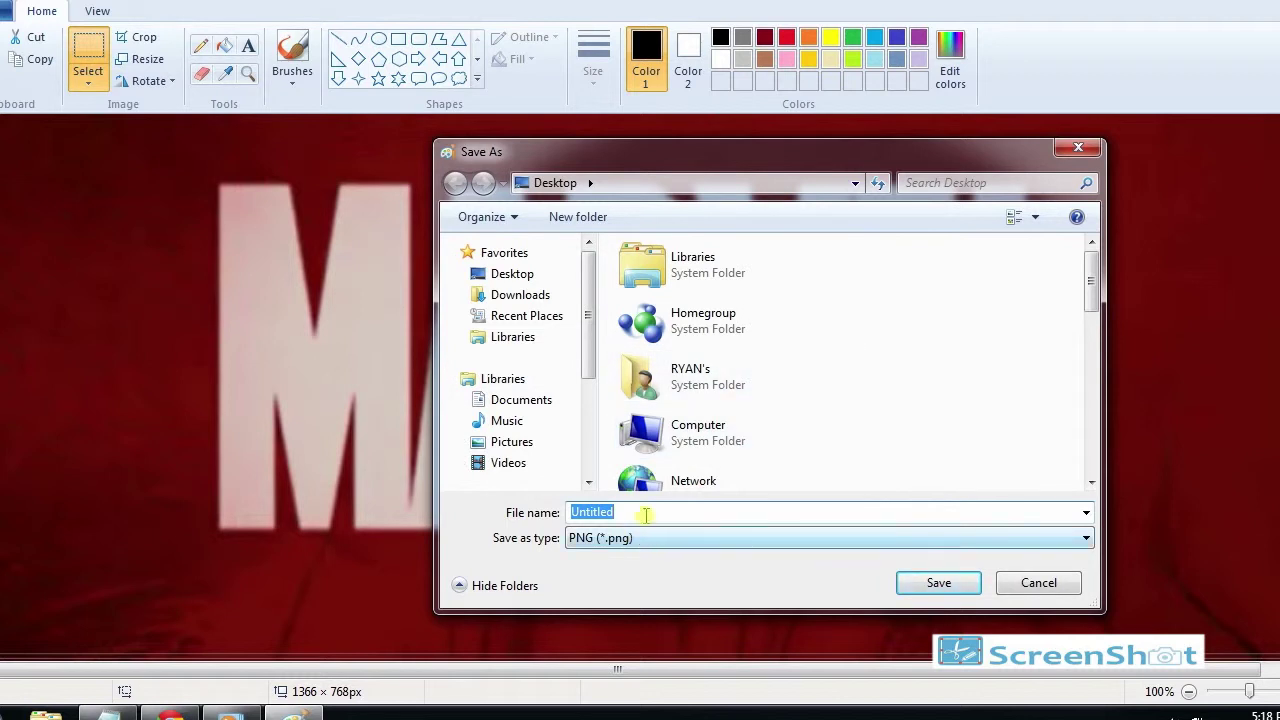
pyautogui.write('marvel')
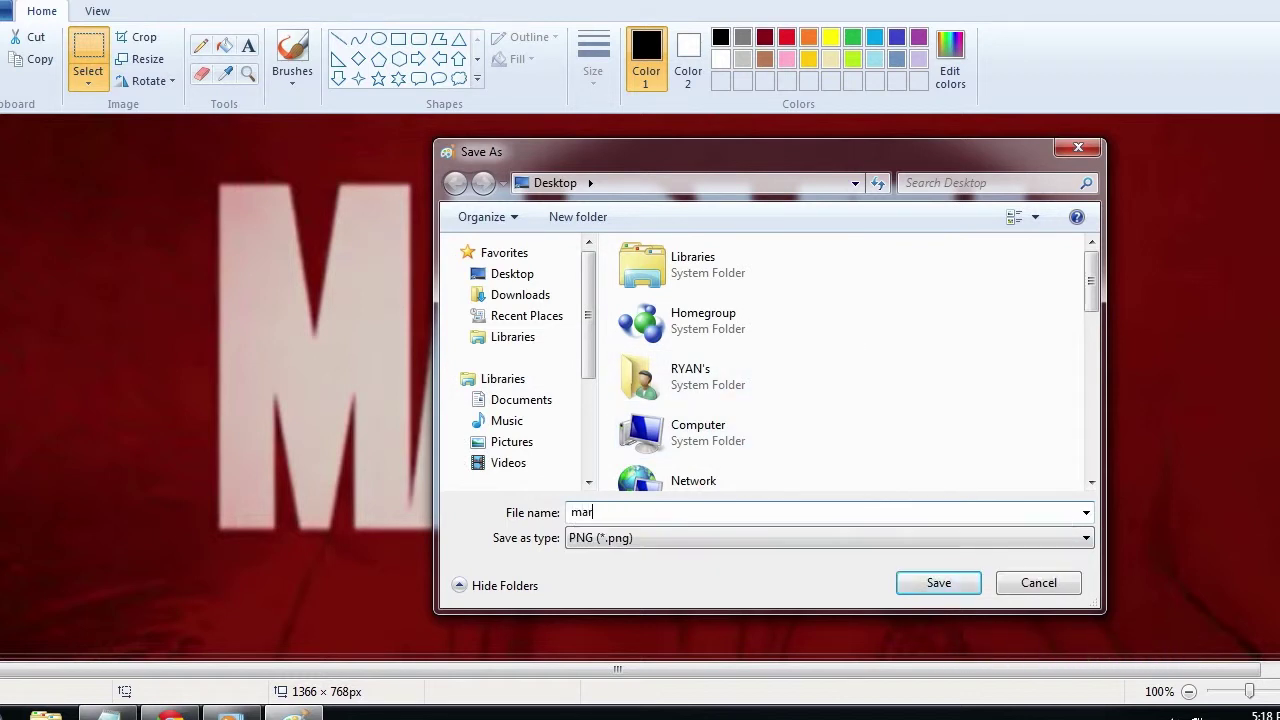
pyautogui.click(640, 540)
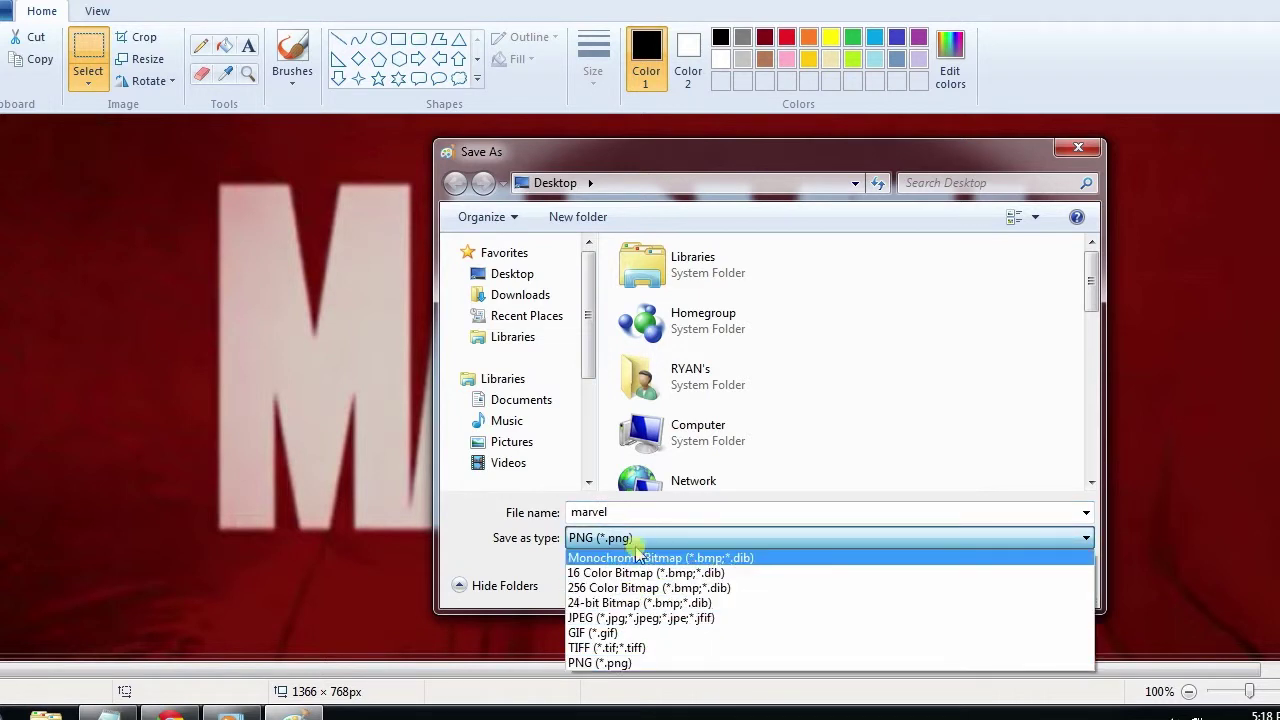
pyautogui.click(632, 618)
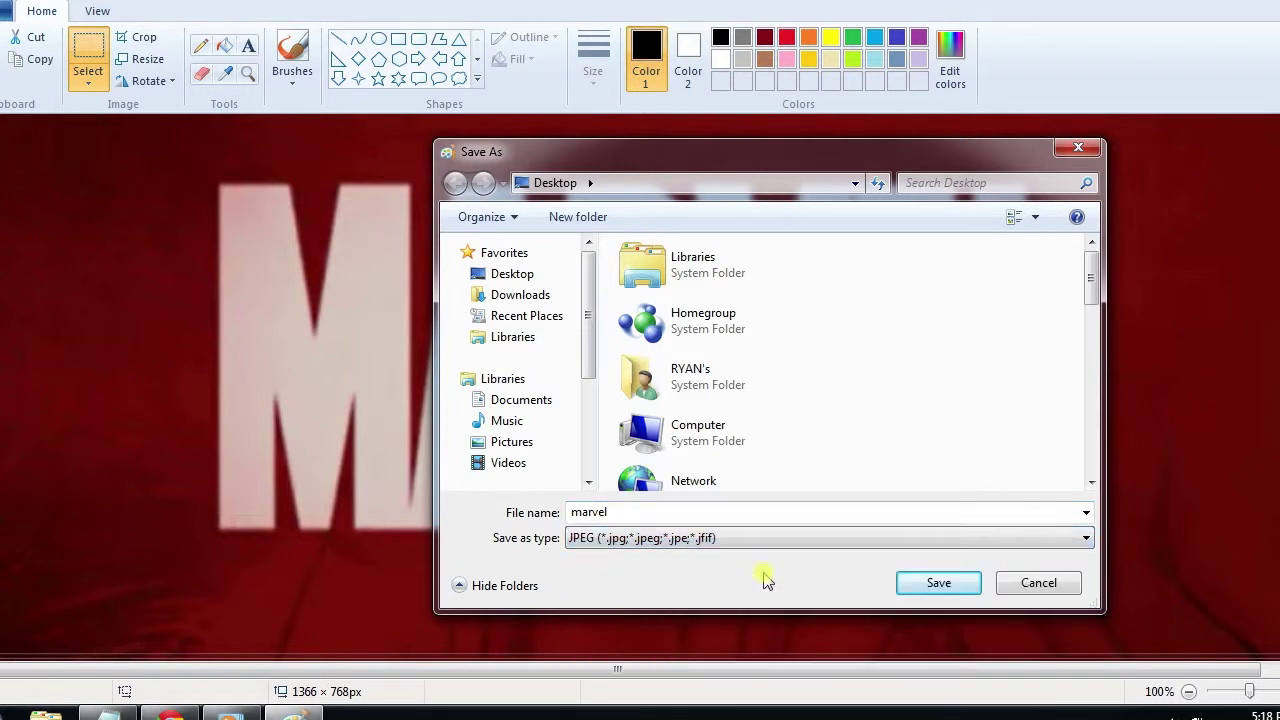
pyautogui.click(938, 588)
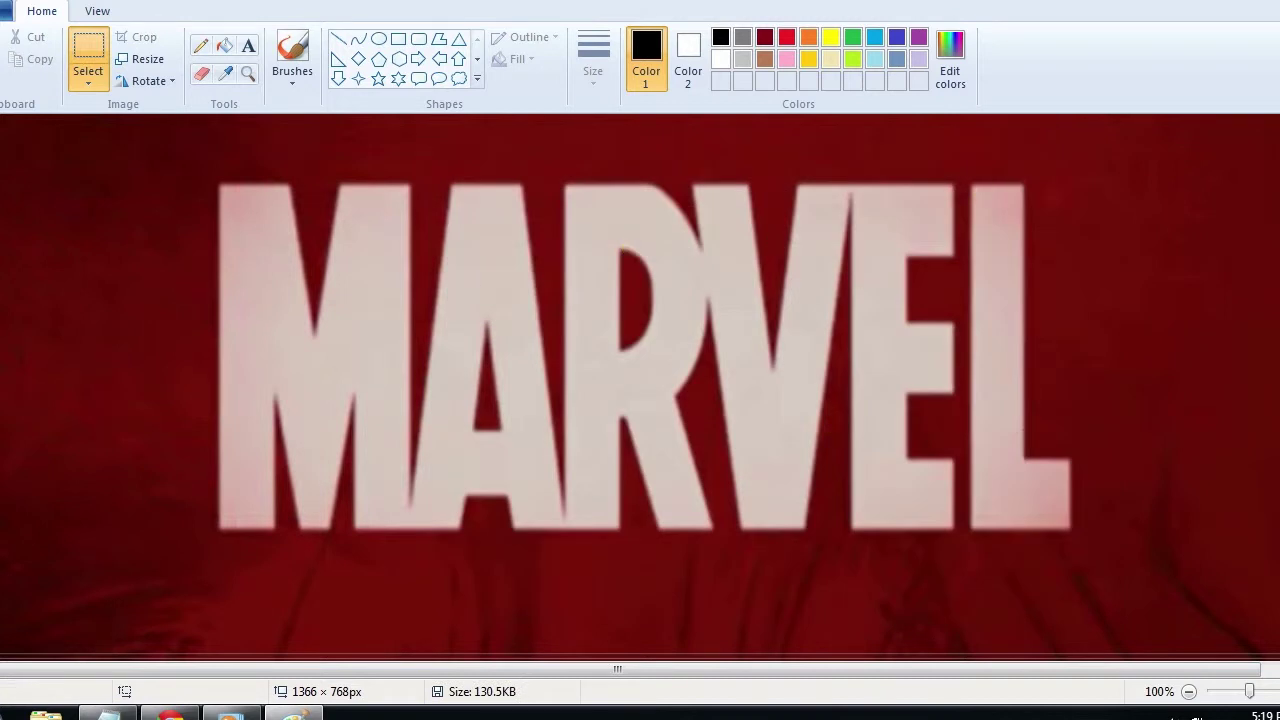
pyautogui.hotkey('alt', 'F4')
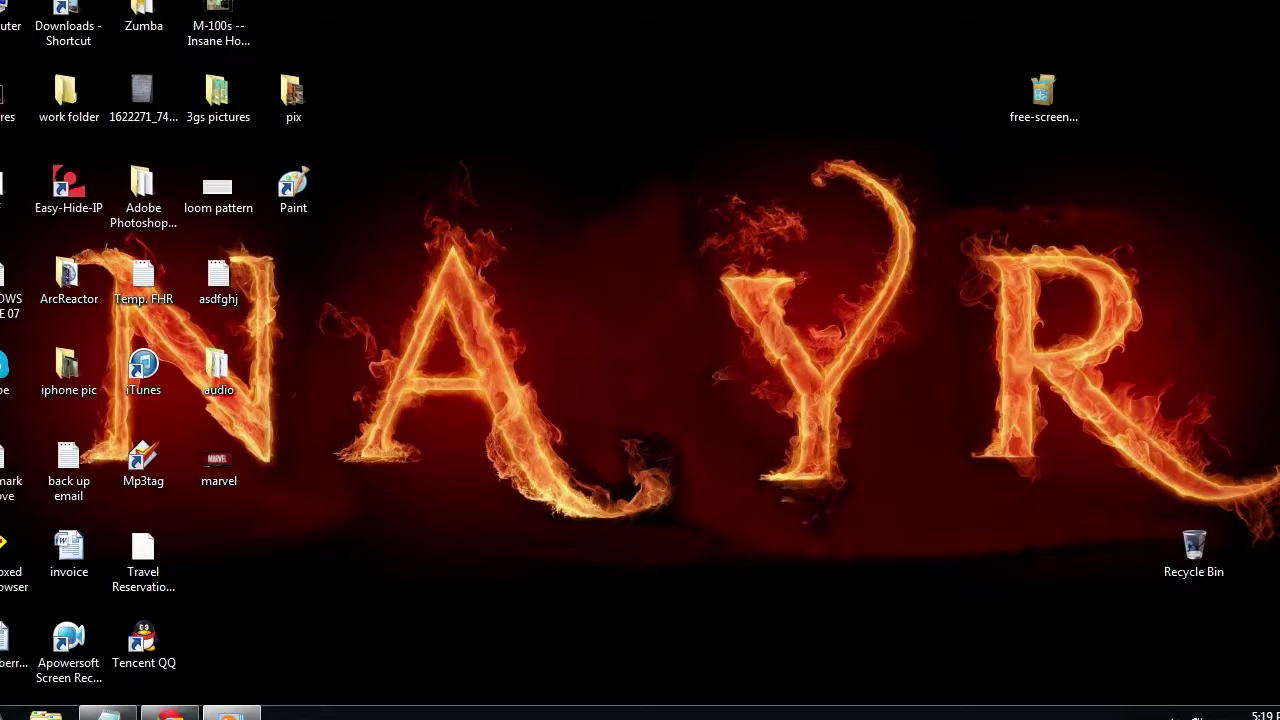
# Step: Start the Free Screenshot Capture download from the screenshot.net article in Chrome
pyautogui.click(170, 713)
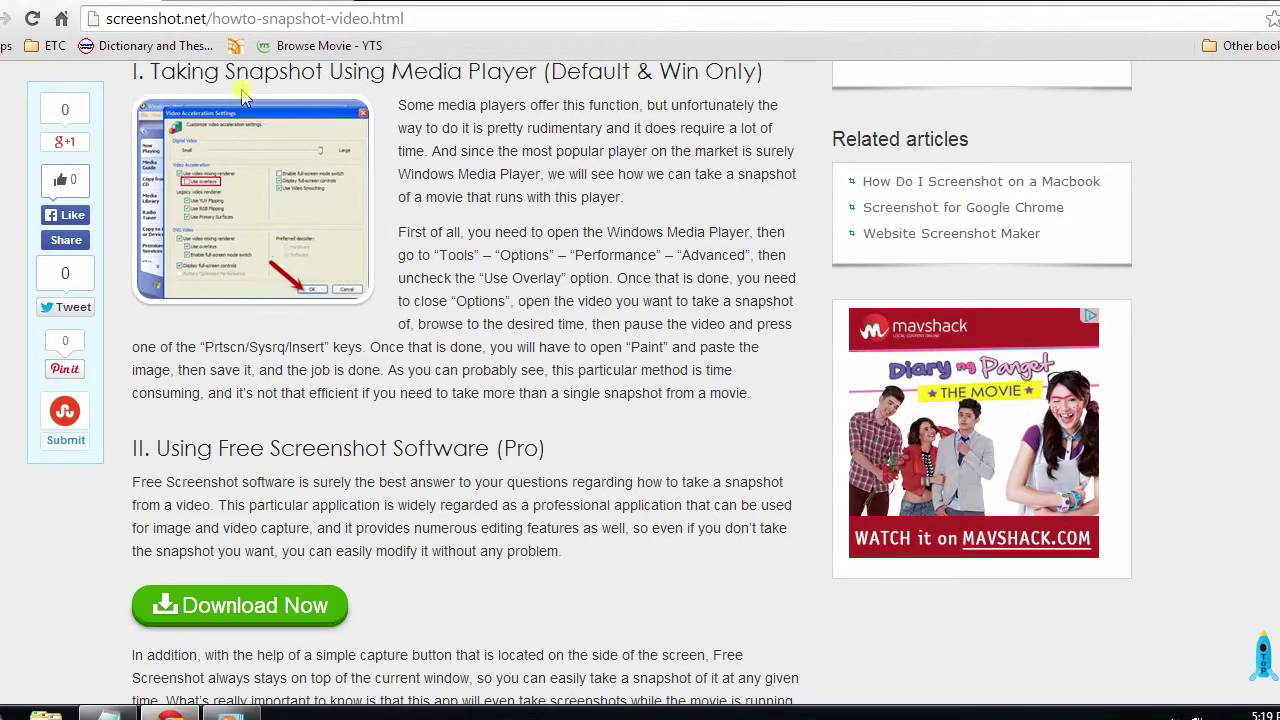
pyautogui.scroll(3, 378, 70)
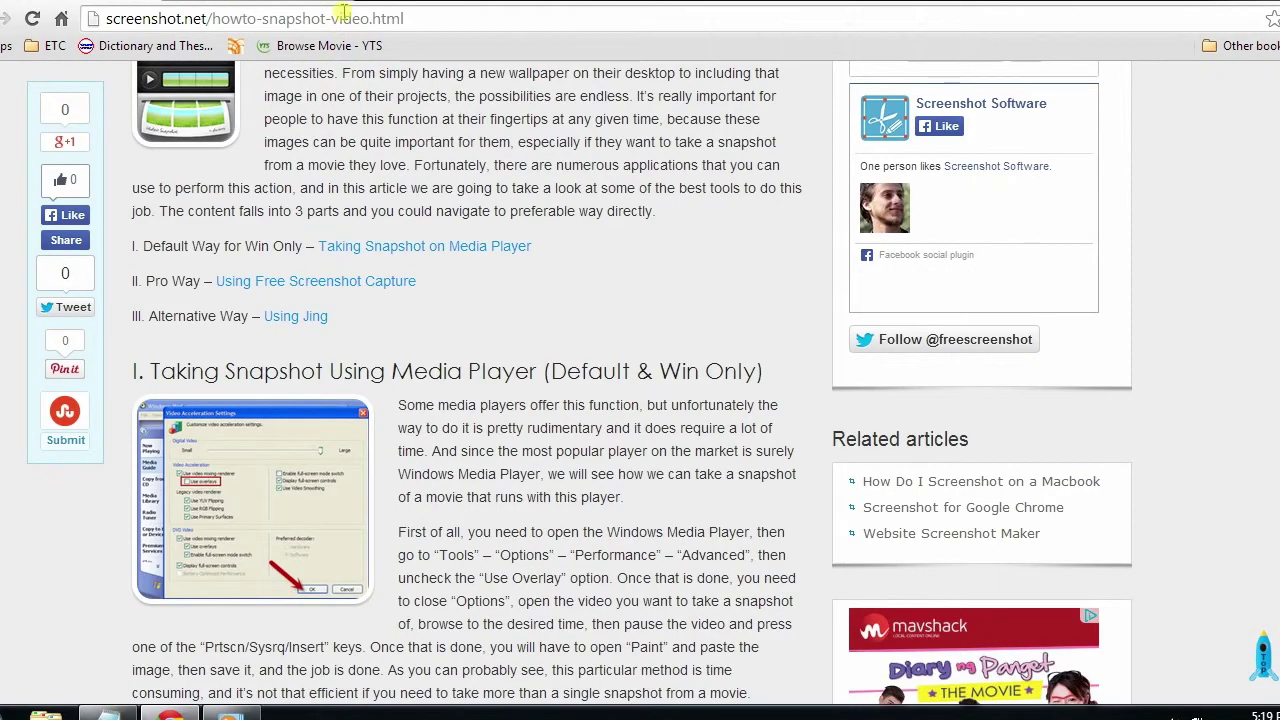
pyautogui.moveTo(427, 20)
pyautogui.mouseDown()
pyautogui.moveTo(92, 20)
pyautogui.moveTo(428, 20)
pyautogui.mouseUp()
pyautogui.scroll(-3, 405, 146)
pyautogui.scroll(3, 628, 182)
pyautogui.scroll(1, 628, 182)
pyautogui.scroll(-3, 628, 182)
pyautogui.scroll(-5, 628, 182)
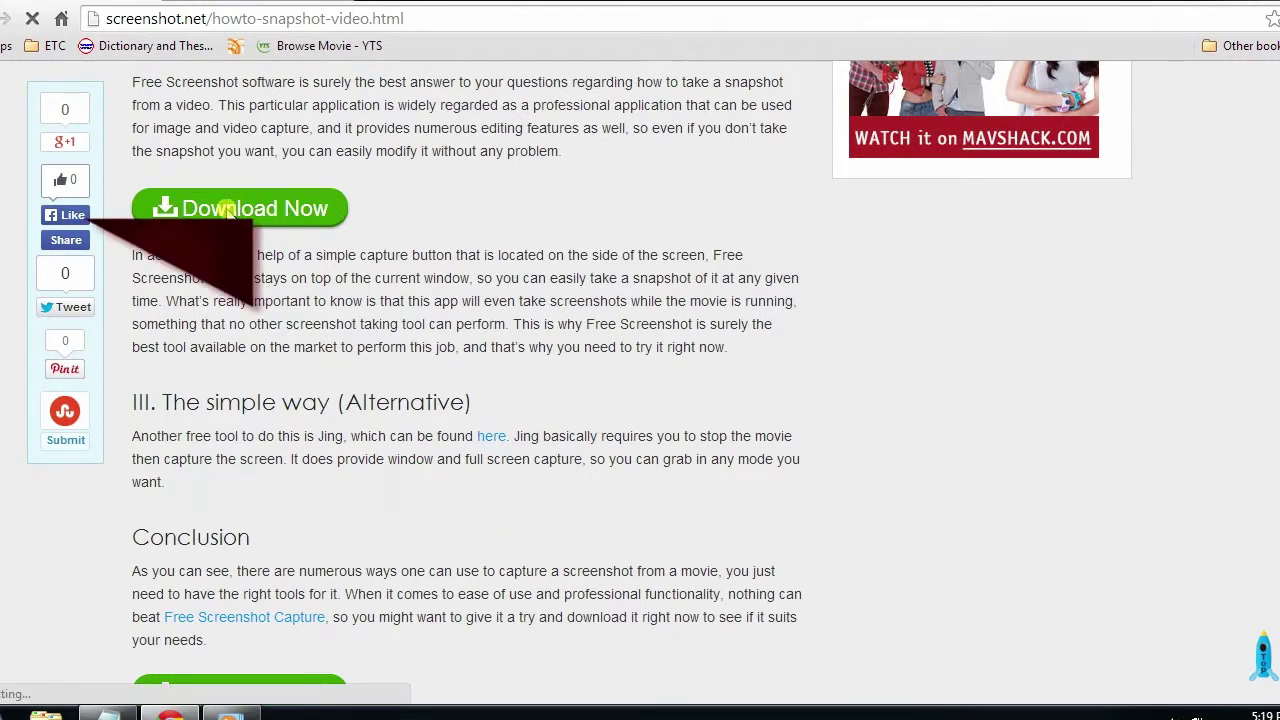
pyautogui.click(229, 212)
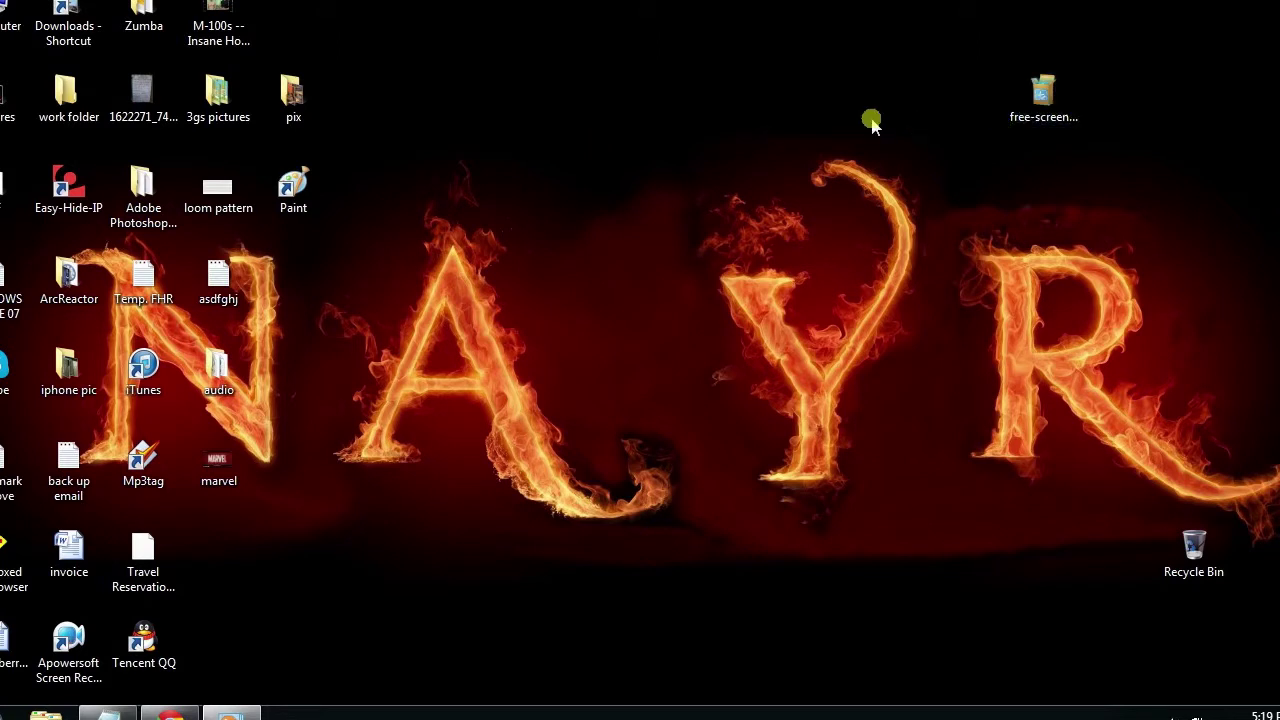
# Step: Launch the downloaded free-screen-capture installer past the security warning and accept the setup language
pyautogui.rightClick(1040, 100)
pyautogui.click(1040, 108)
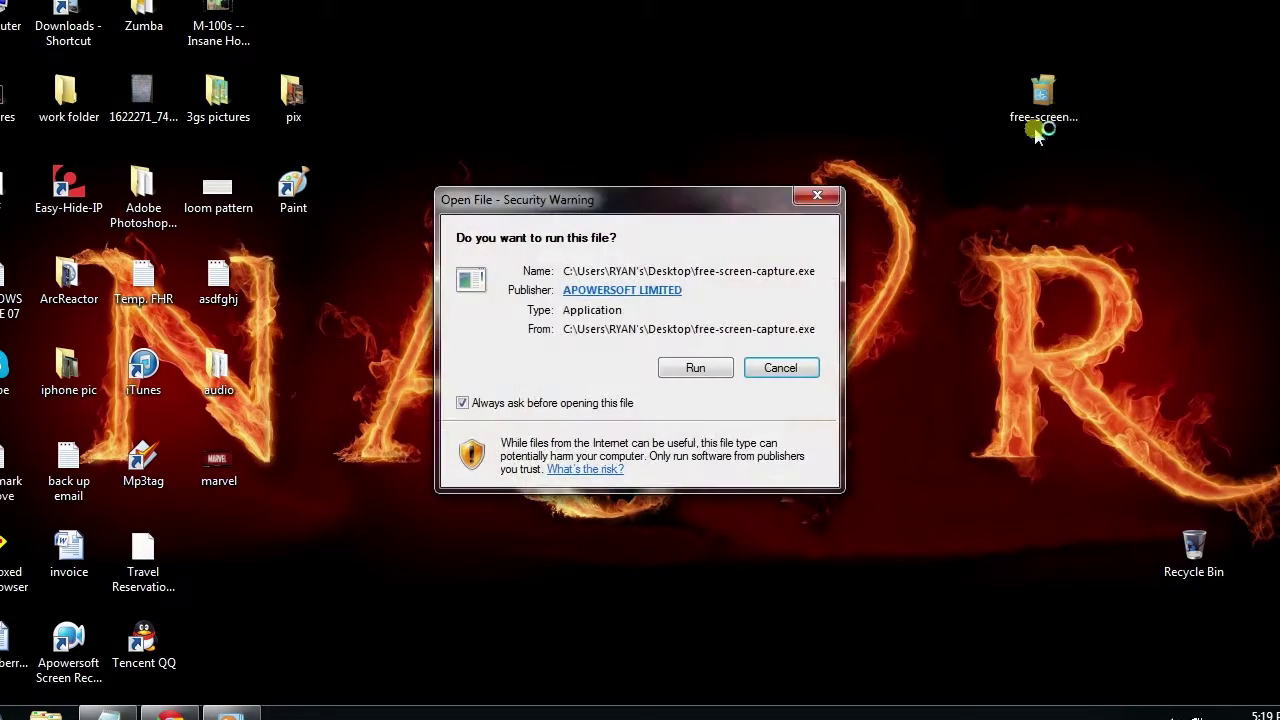
pyautogui.click(690, 369)
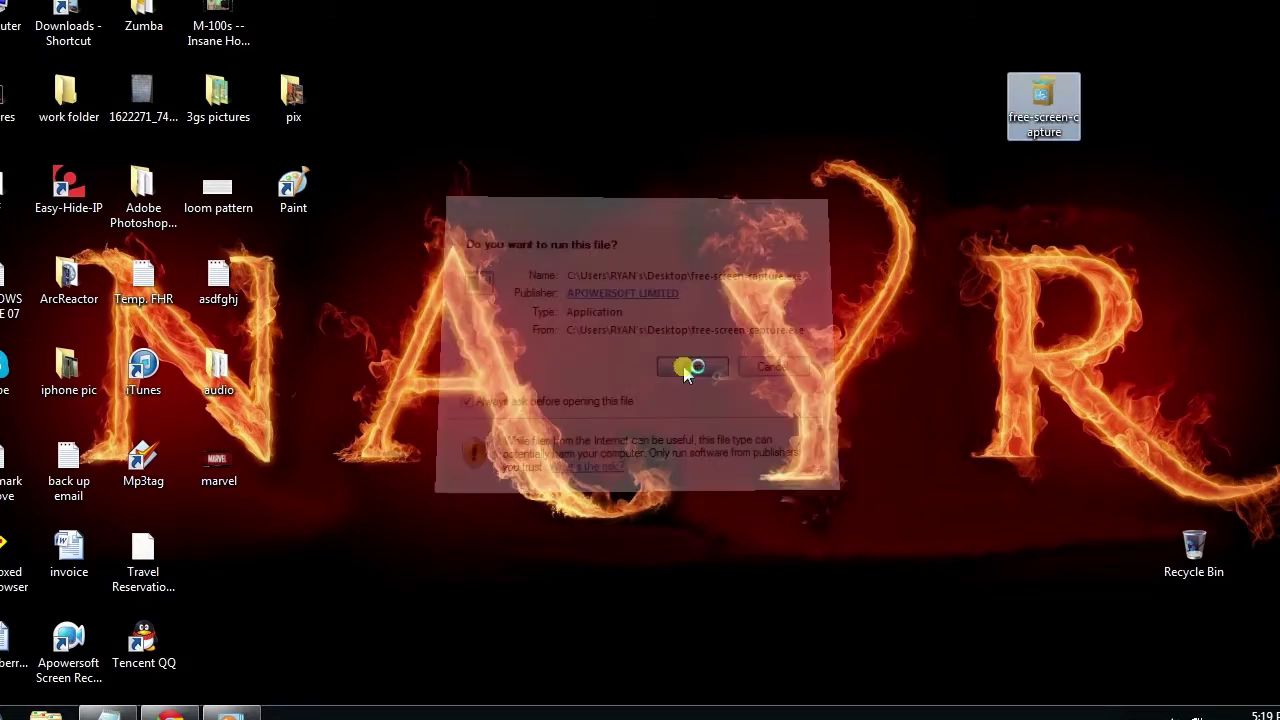
pyautogui.click(808, 426)
pyautogui.click(660, 394)
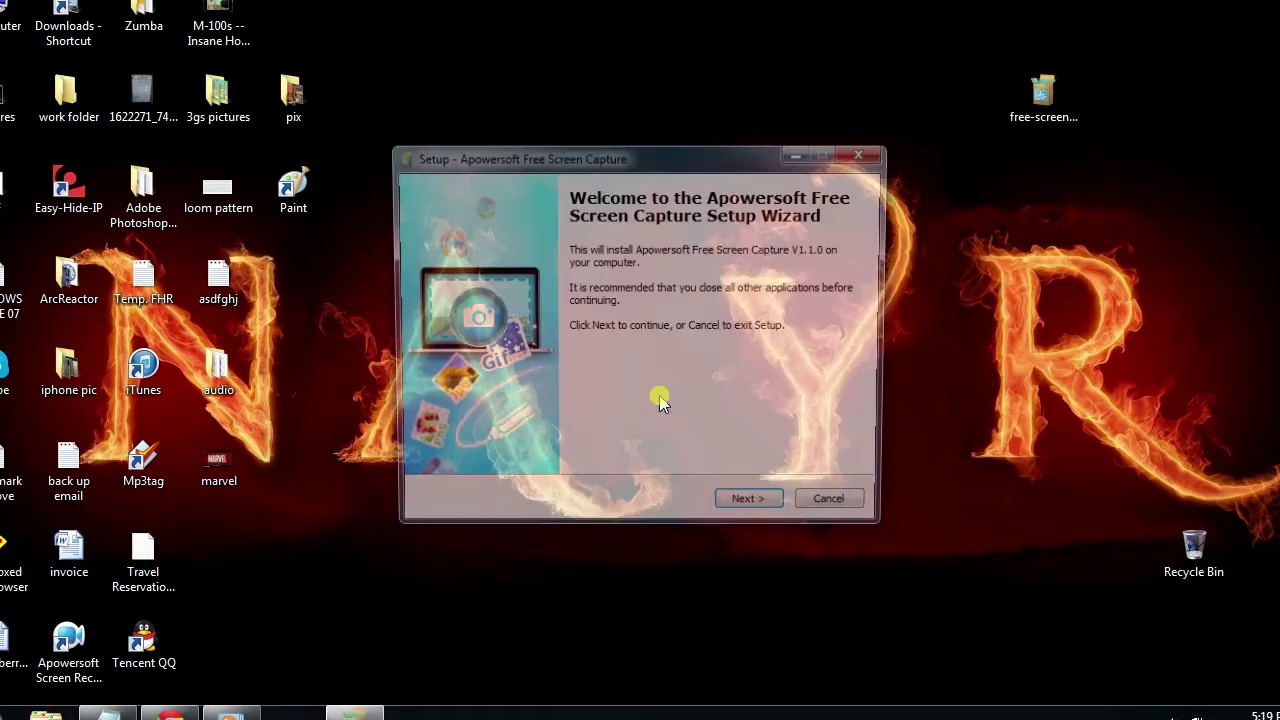
# Step: Complete the setup wizard with the default folder and shortcut options, then finish
pyautogui.click(742, 516)
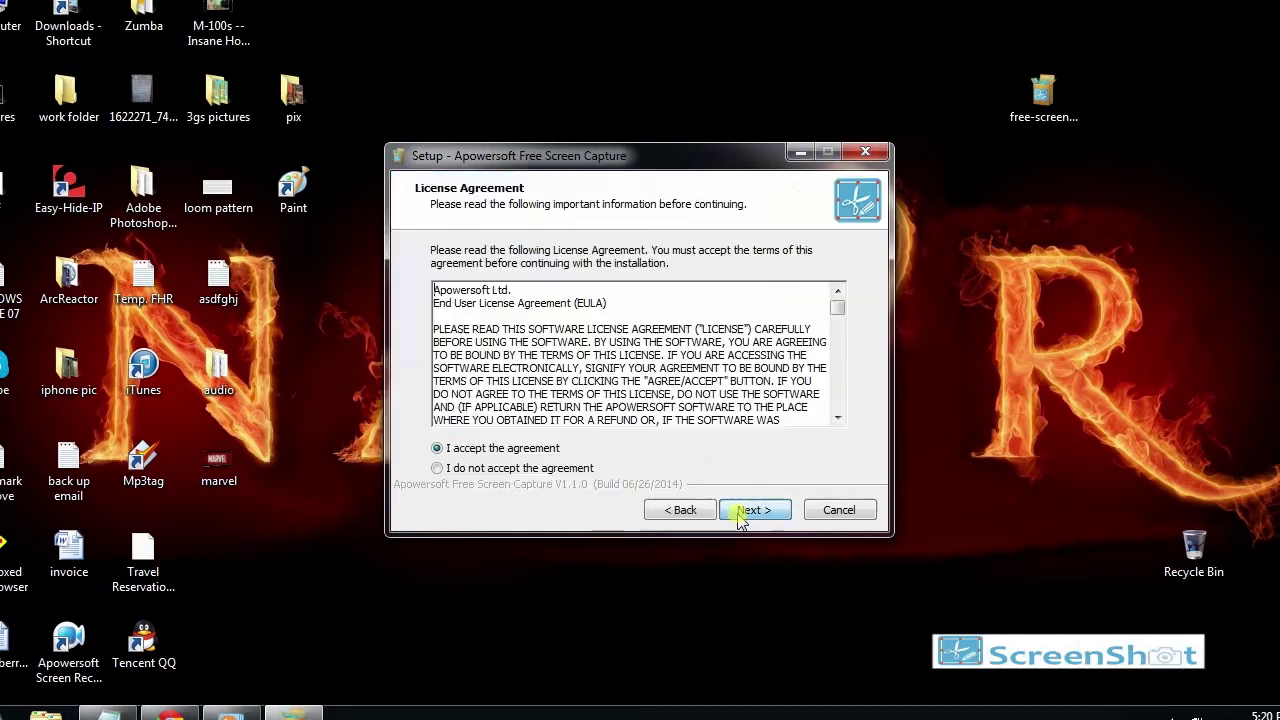
pyautogui.click(755, 512)
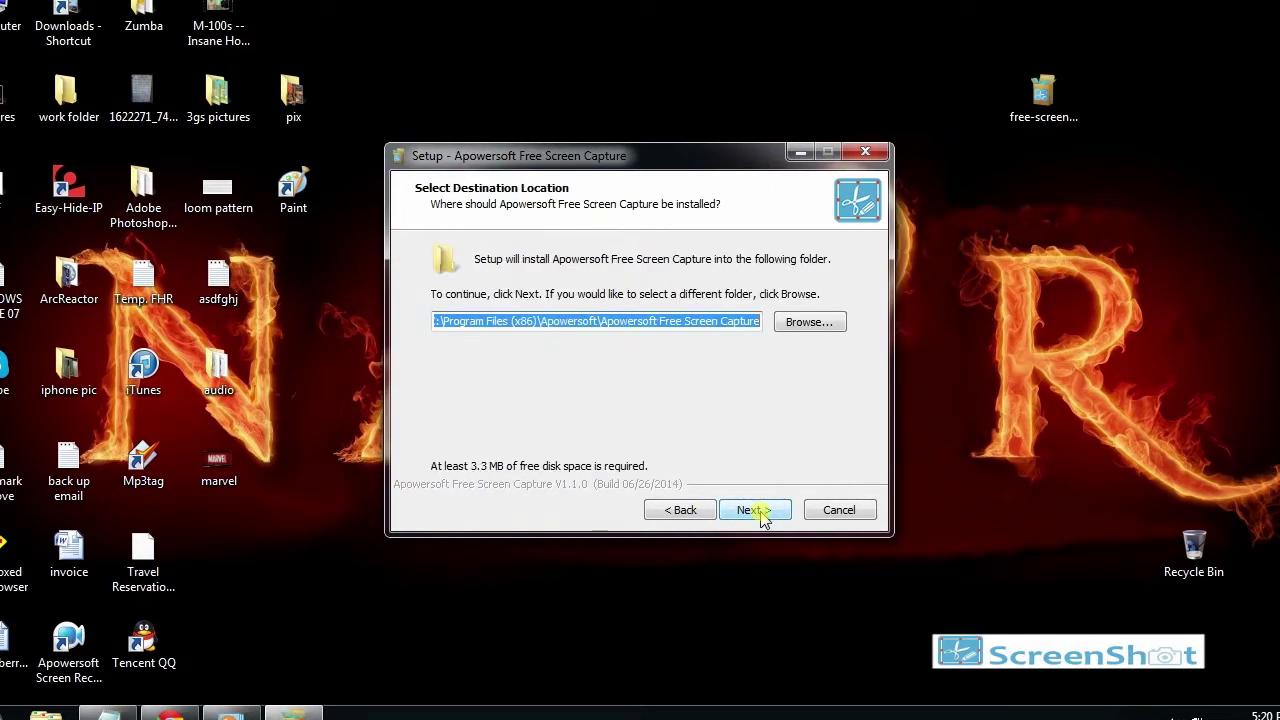
pyautogui.click(763, 520)
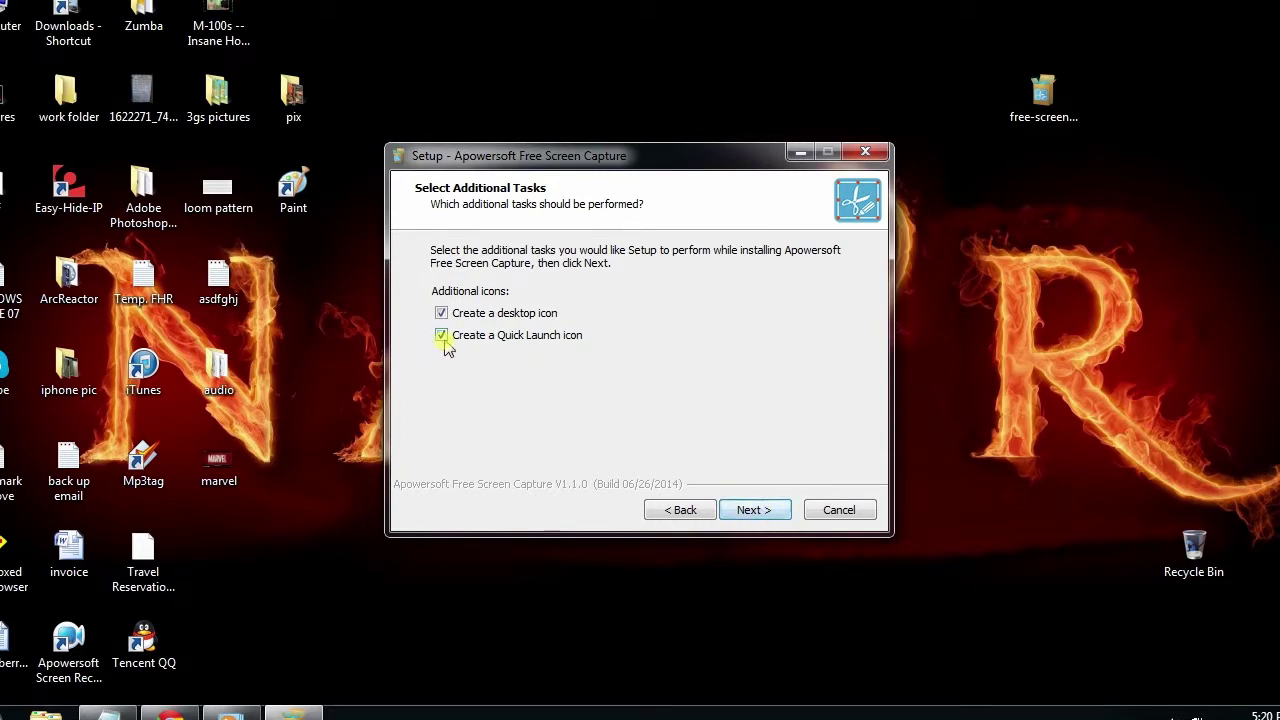
pyautogui.click(746, 514)
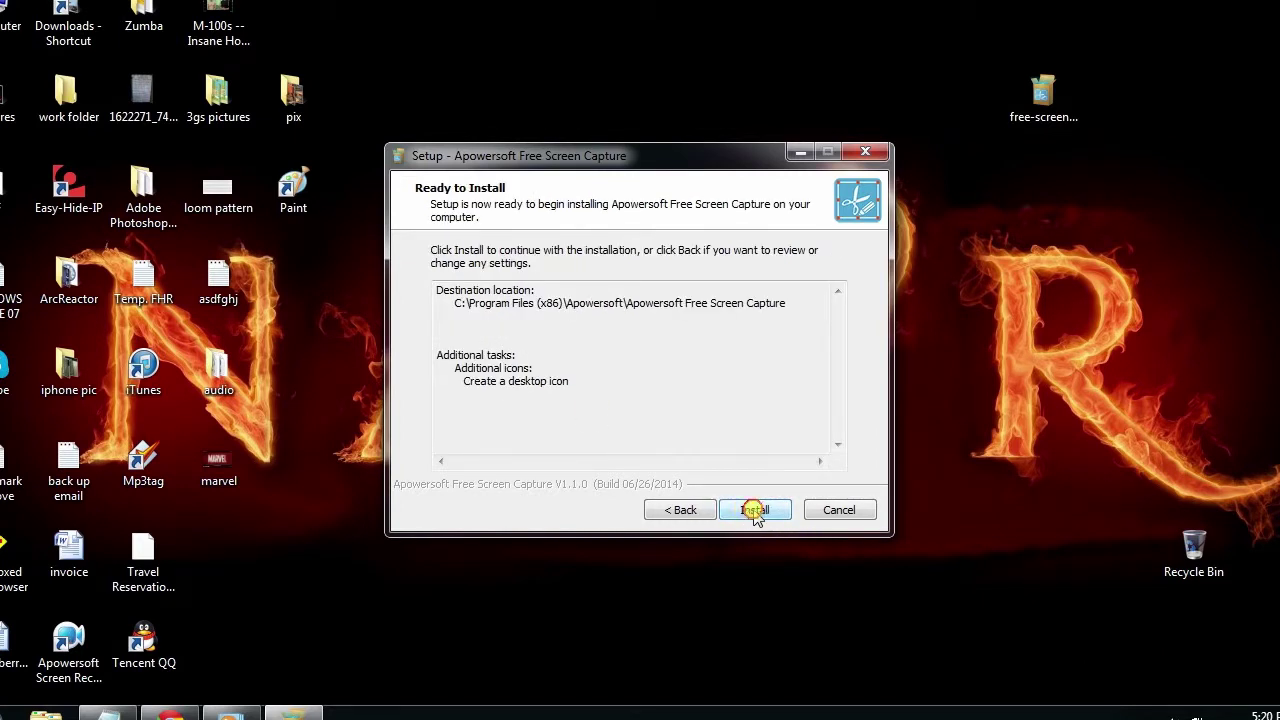
pyautogui.click(755, 511)
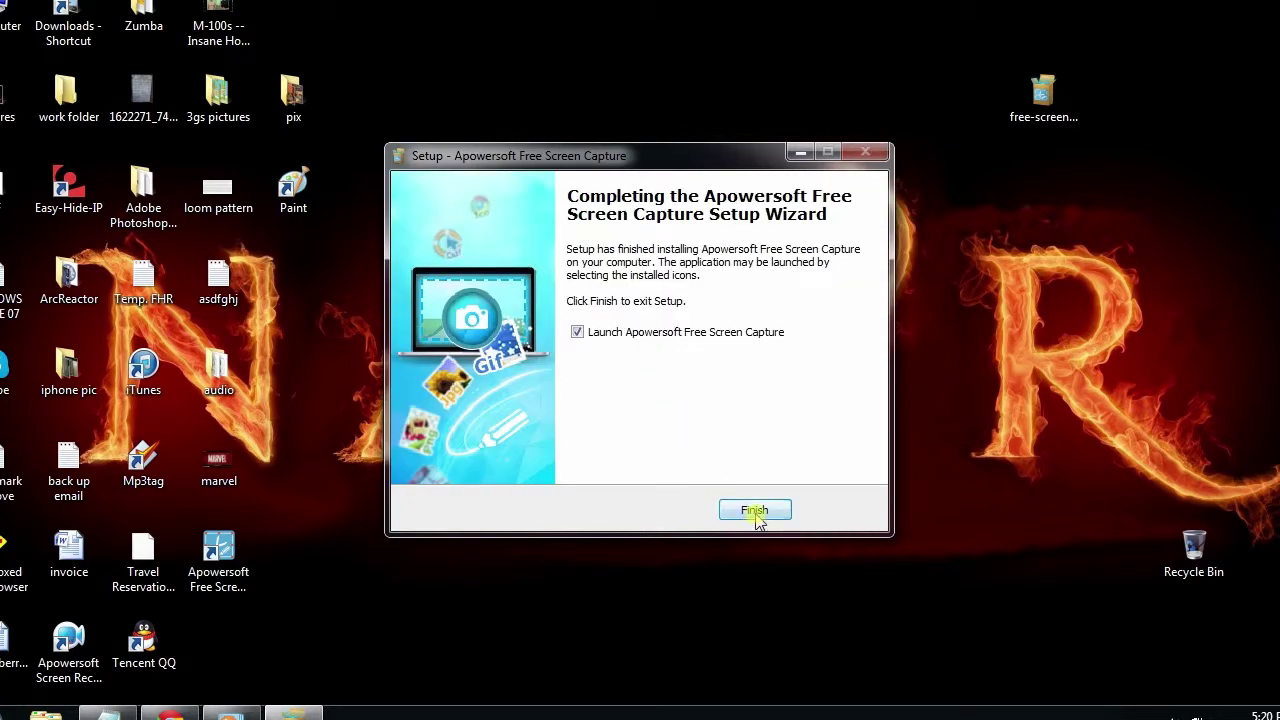
pyautogui.click(752, 511)
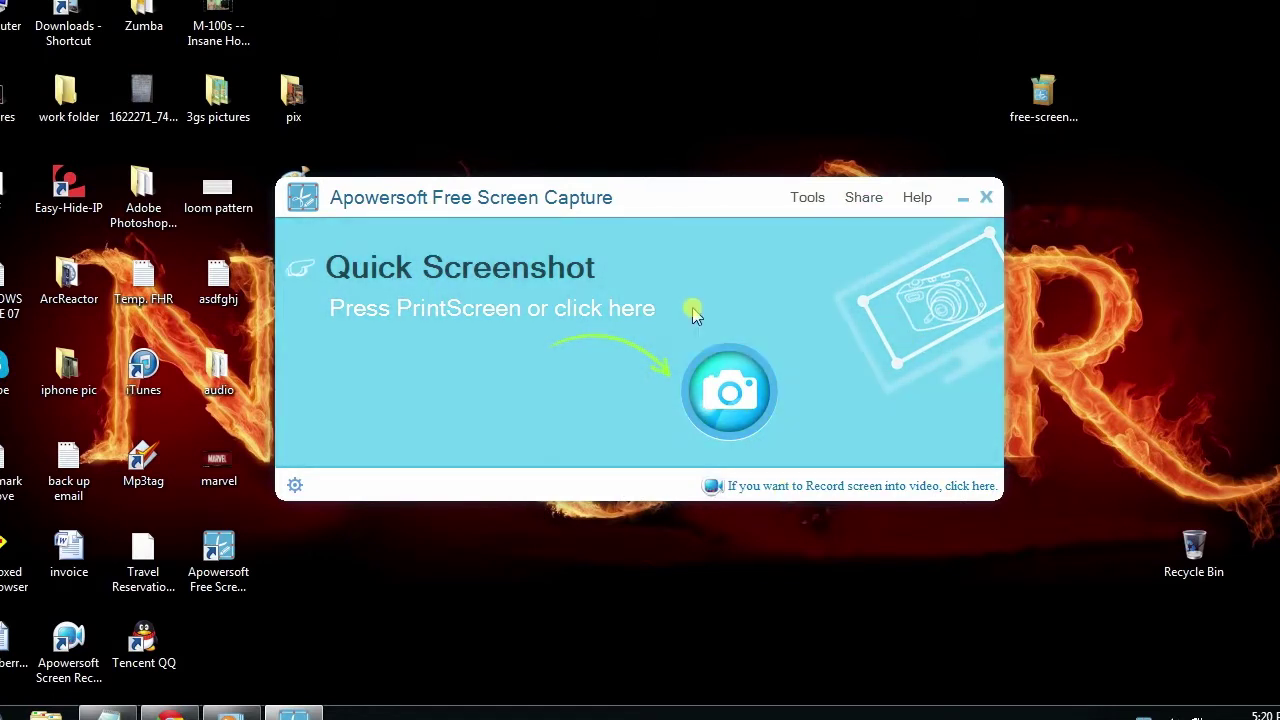
# Step: Position the Apowersoft window beside the paused MARVEL frame and start a quick screenshot
pyautogui.moveTo(686, 194); pyautogui.dragTo(737, 153)
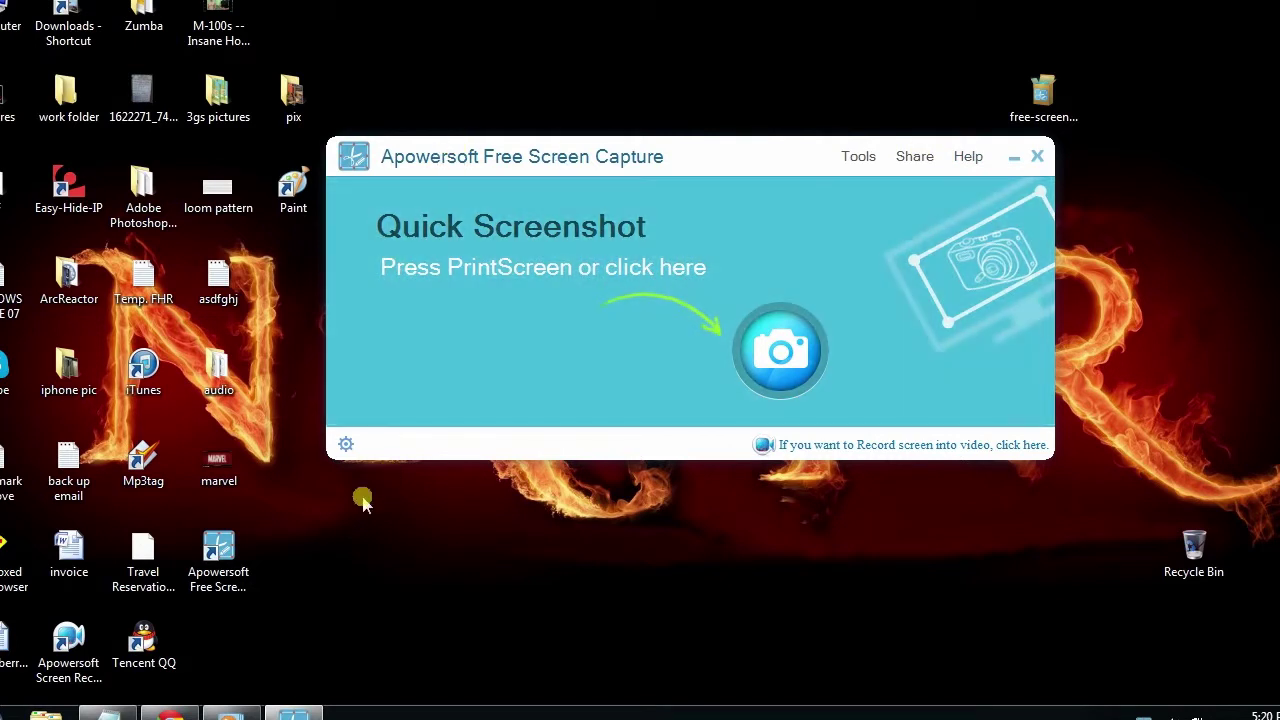
pyautogui.click(210, 610)
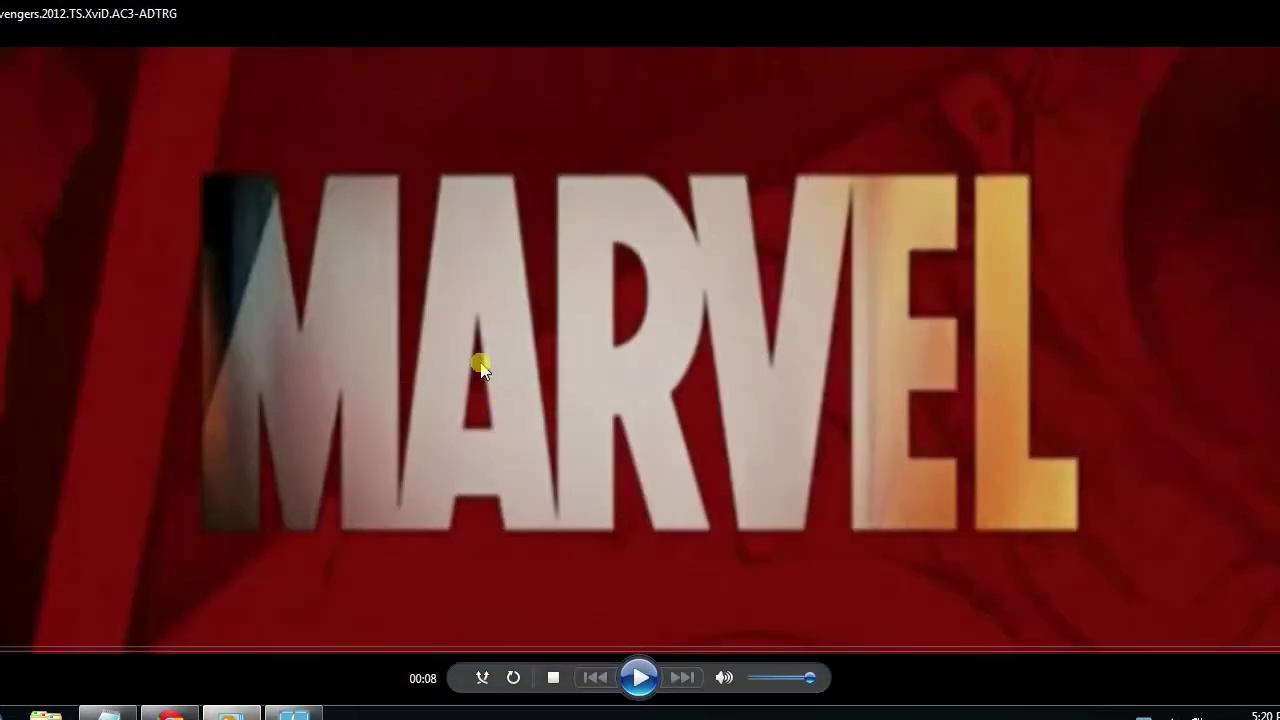
pyautogui.hotkey('alt', 'Tab')
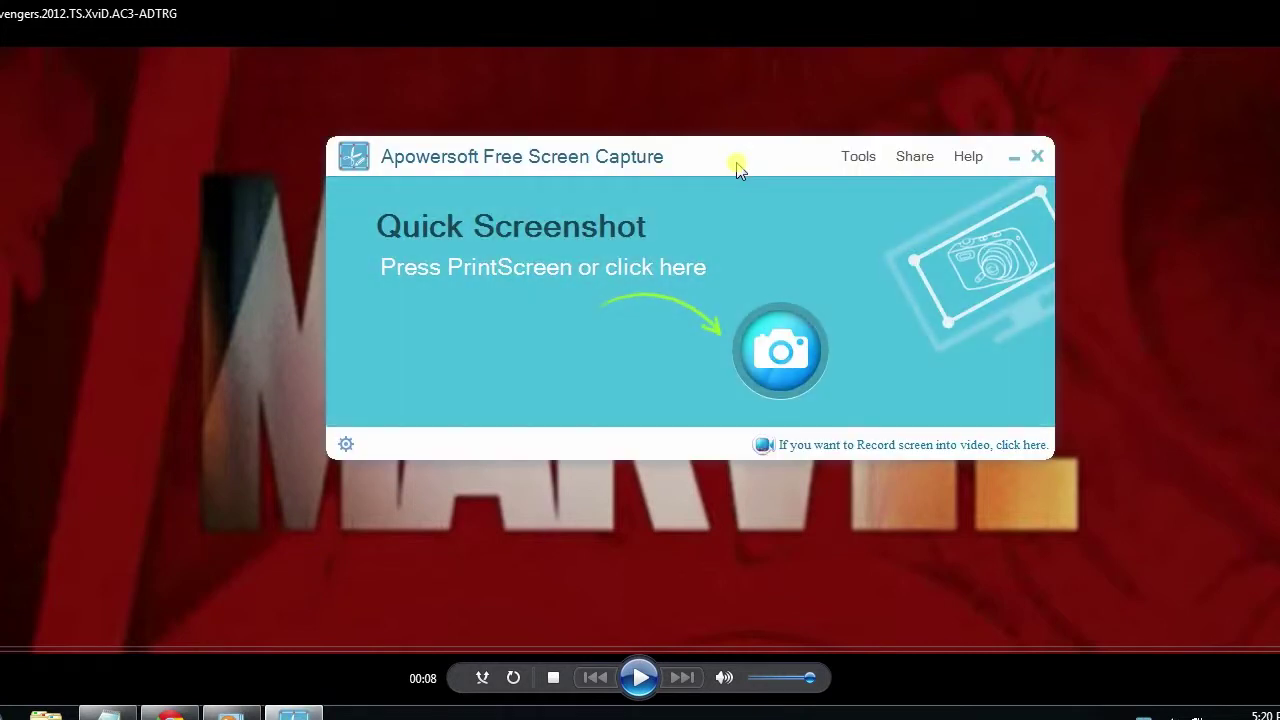
pyautogui.moveTo(731, 166); pyautogui.dragTo(977, 135)
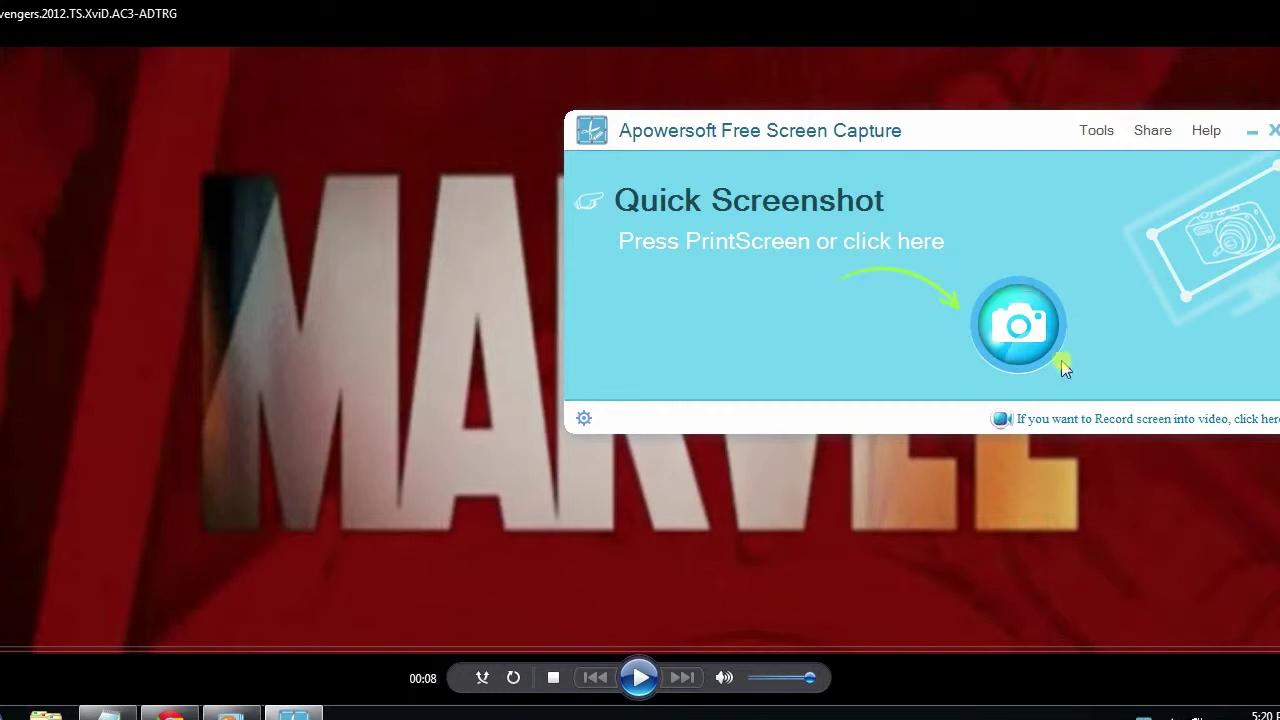
pyautogui.click(1040, 330)
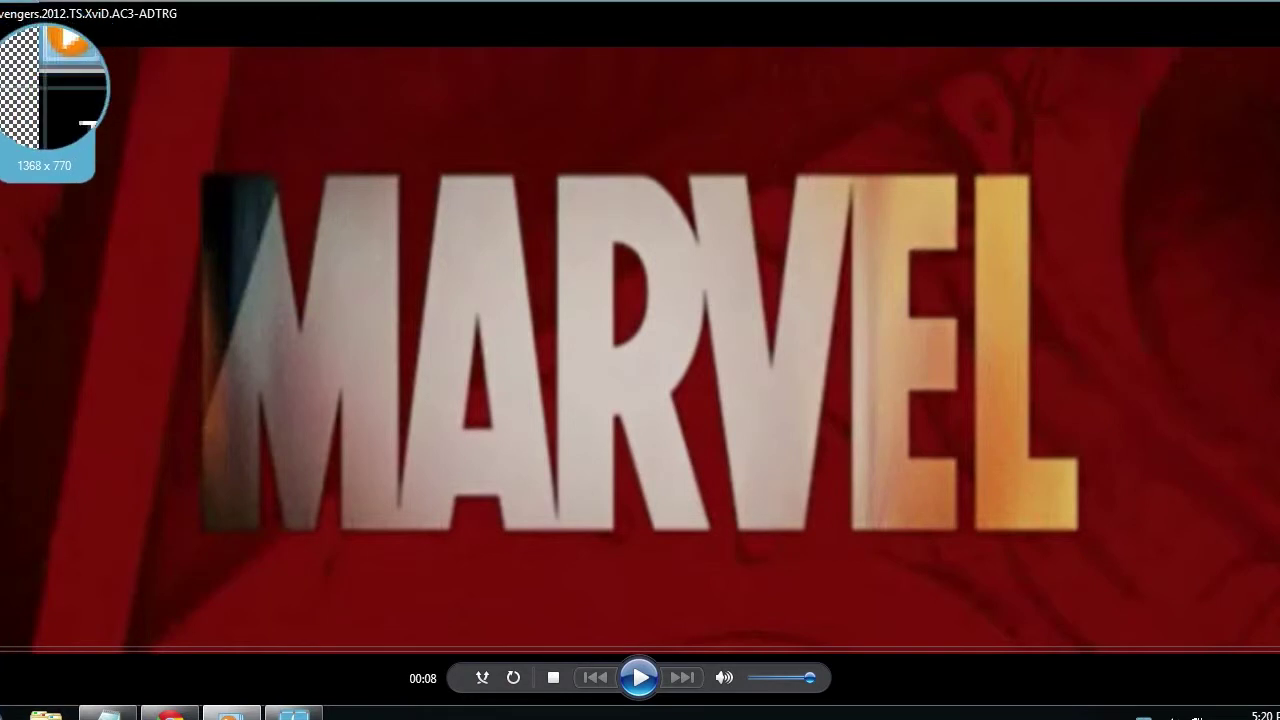
# Step: Capture the full MARVEL video frame as a region and bring up its Save dialog
pyautogui.click(2, 29)
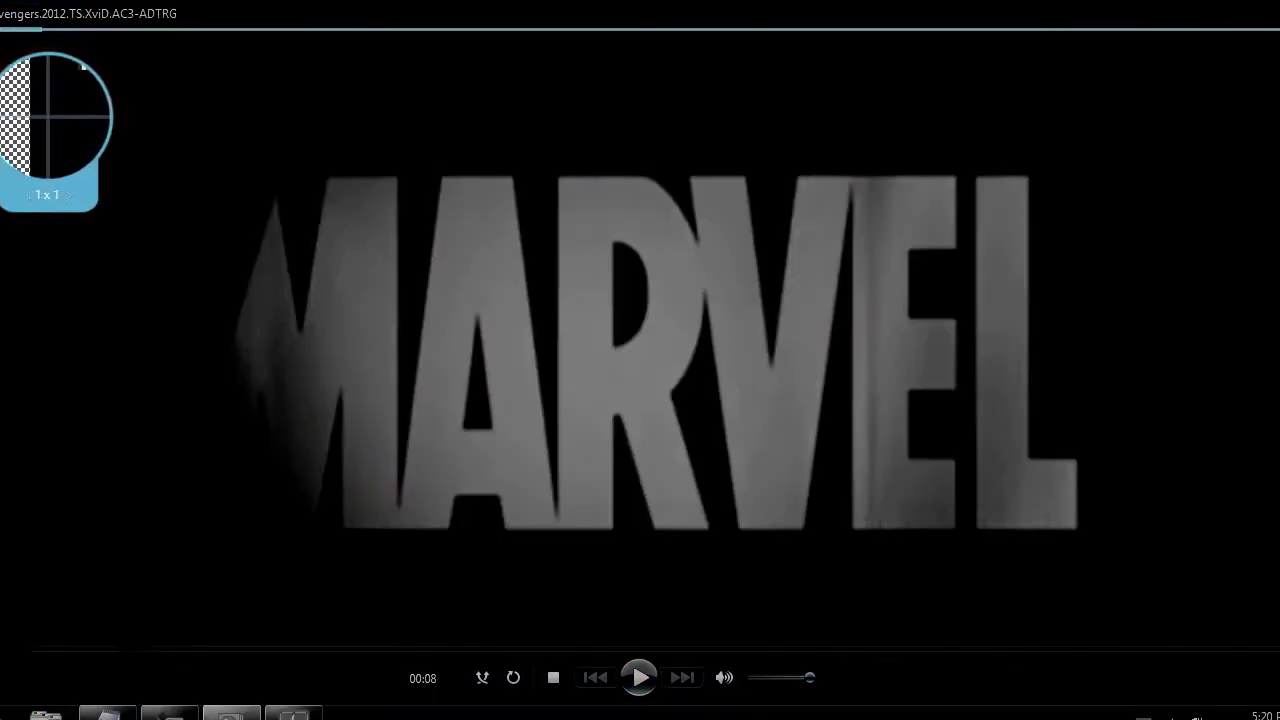
pyautogui.moveTo(2, 29)
pyautogui.mouseDown()
pyautogui.moveTo(457, 197)
pyautogui.moveTo(503, 257)
pyautogui.moveTo(1020, 451)
pyautogui.moveTo(1268, 586)
pyautogui.moveTo(1278, 630)
pyautogui.mouseUp()
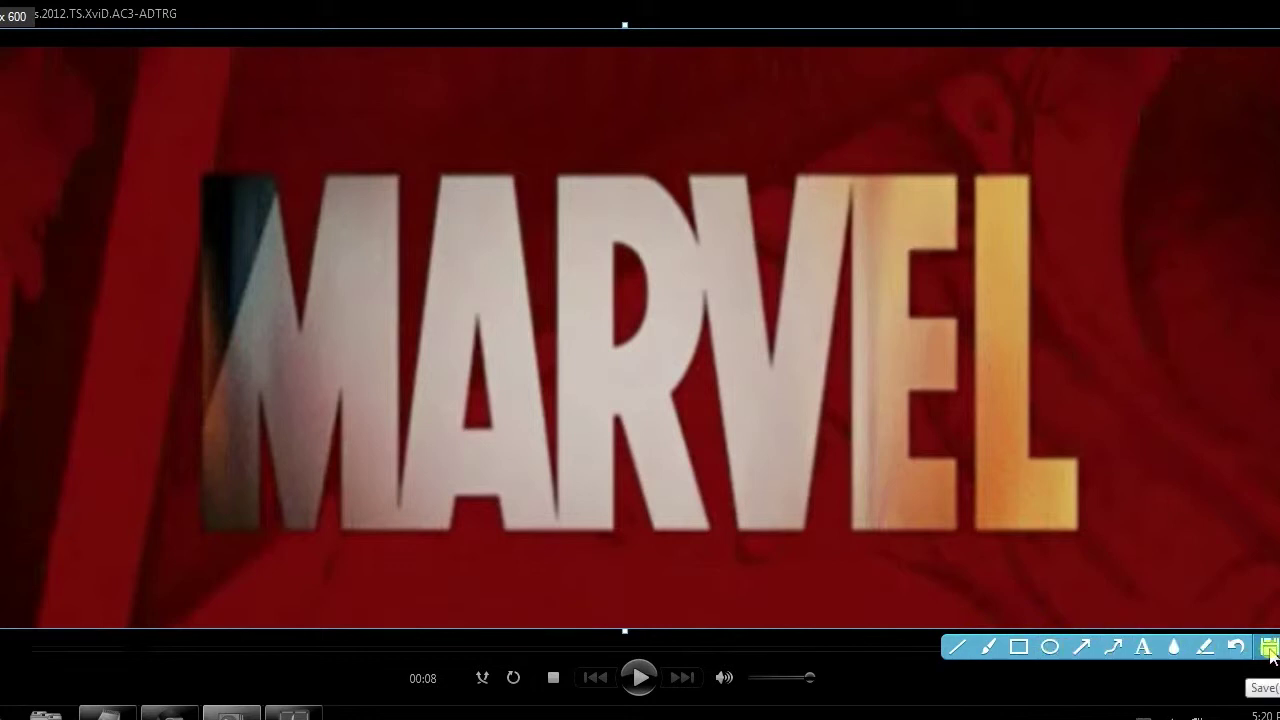
pyautogui.click(1268, 650)
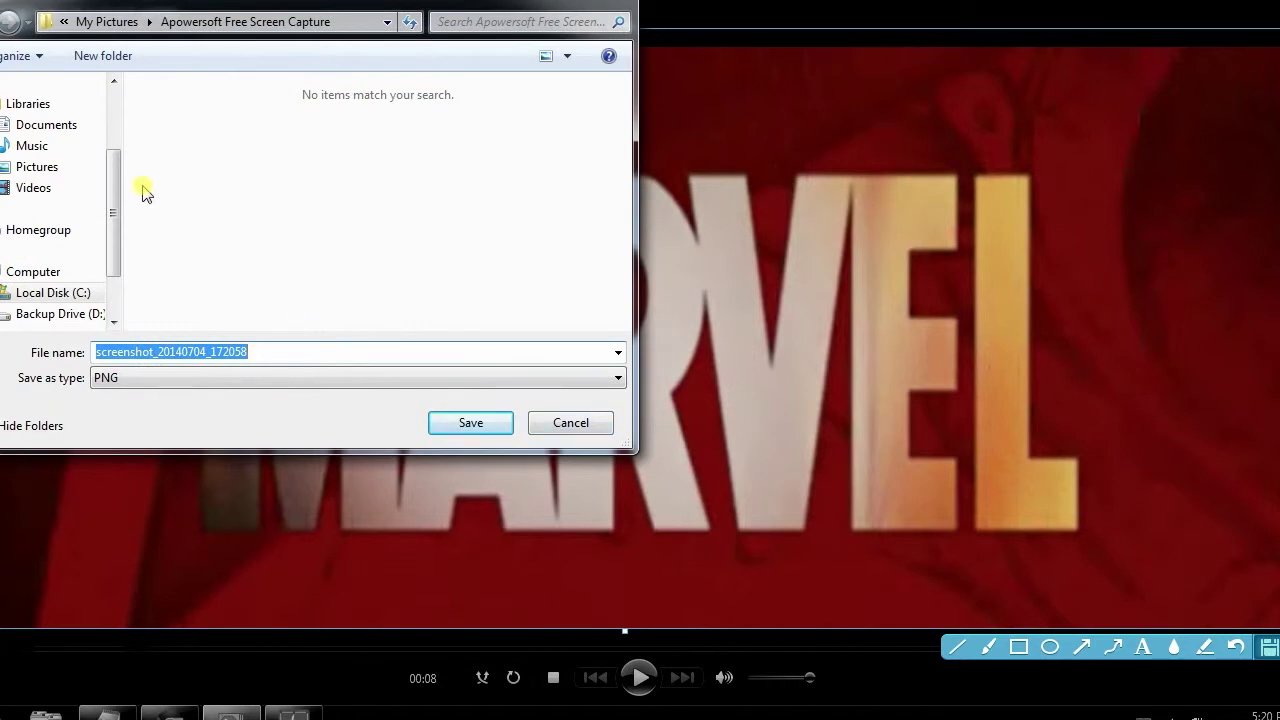
# Step: Save the capture to the Desktop as JPG file 'marvel 02'
pyautogui.moveTo(114, 194); pyautogui.dragTo(114, 100)
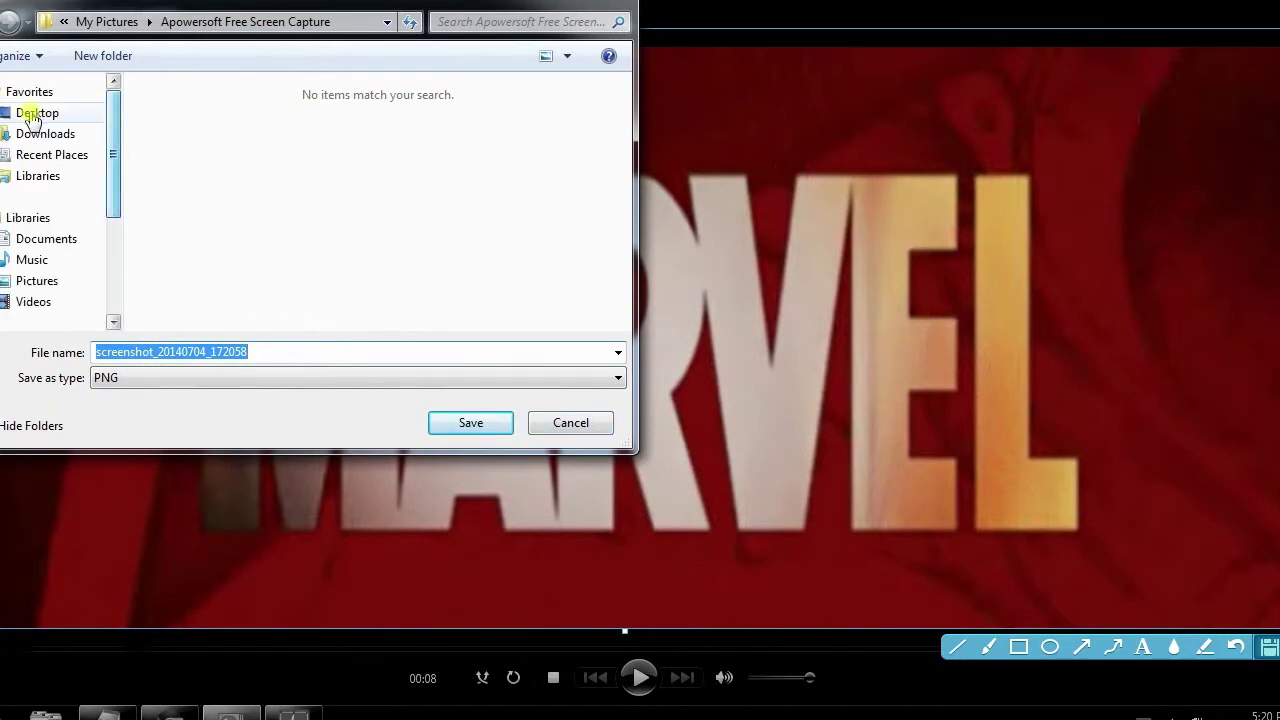
pyautogui.click(95, 113)
pyautogui.doubleClick(268, 352)
pyautogui.press('BackSpace')
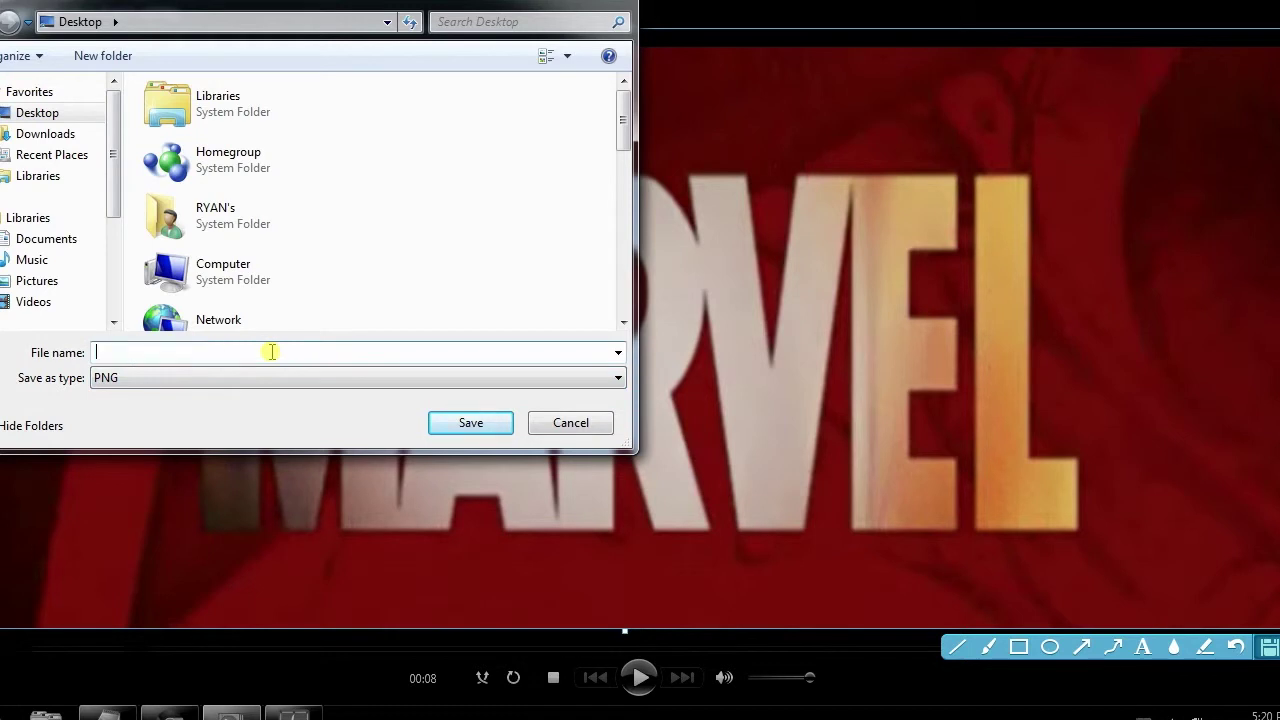
pyautogui.write('marvel 02')
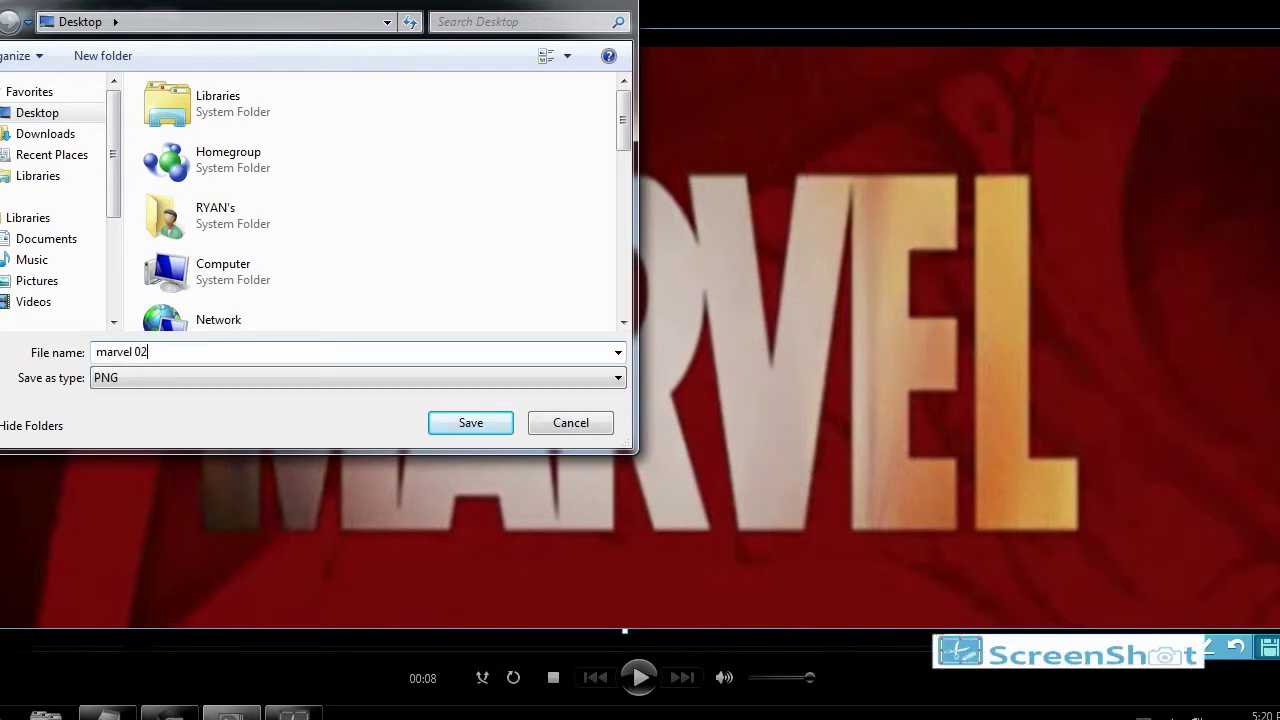
pyautogui.click(134, 377)
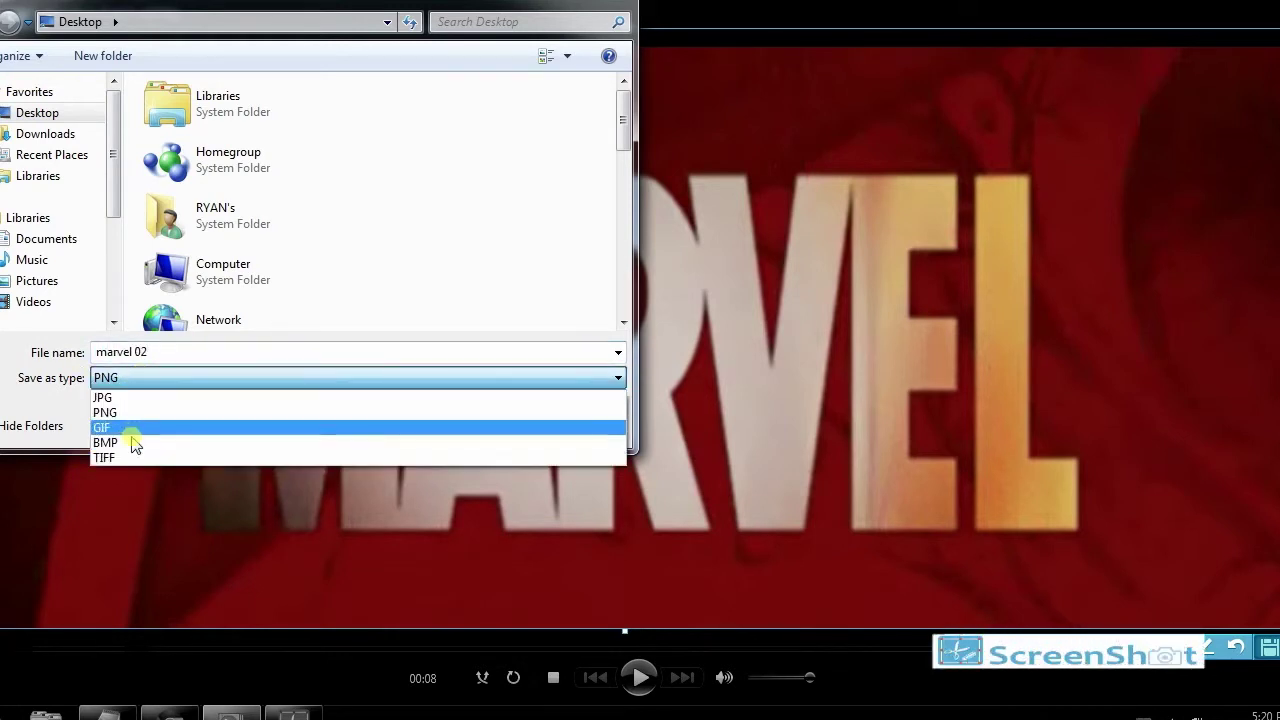
pyautogui.click(135, 399)
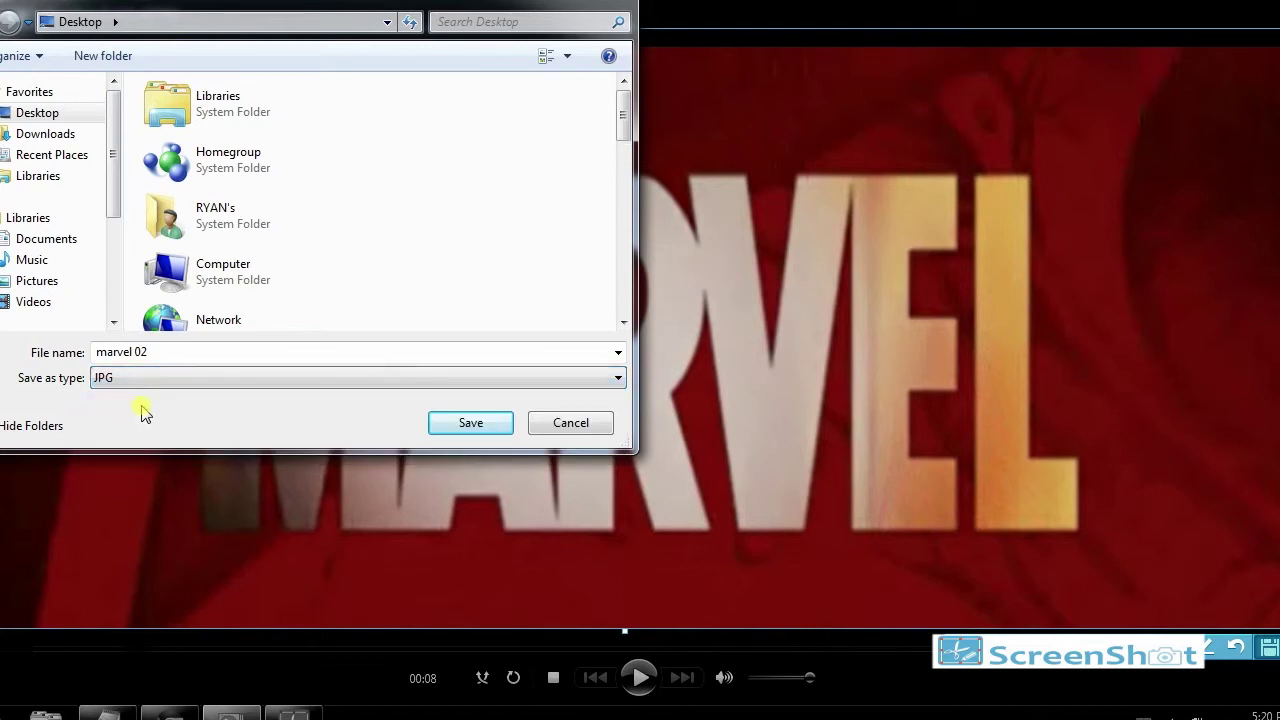
pyautogui.click(468, 425)
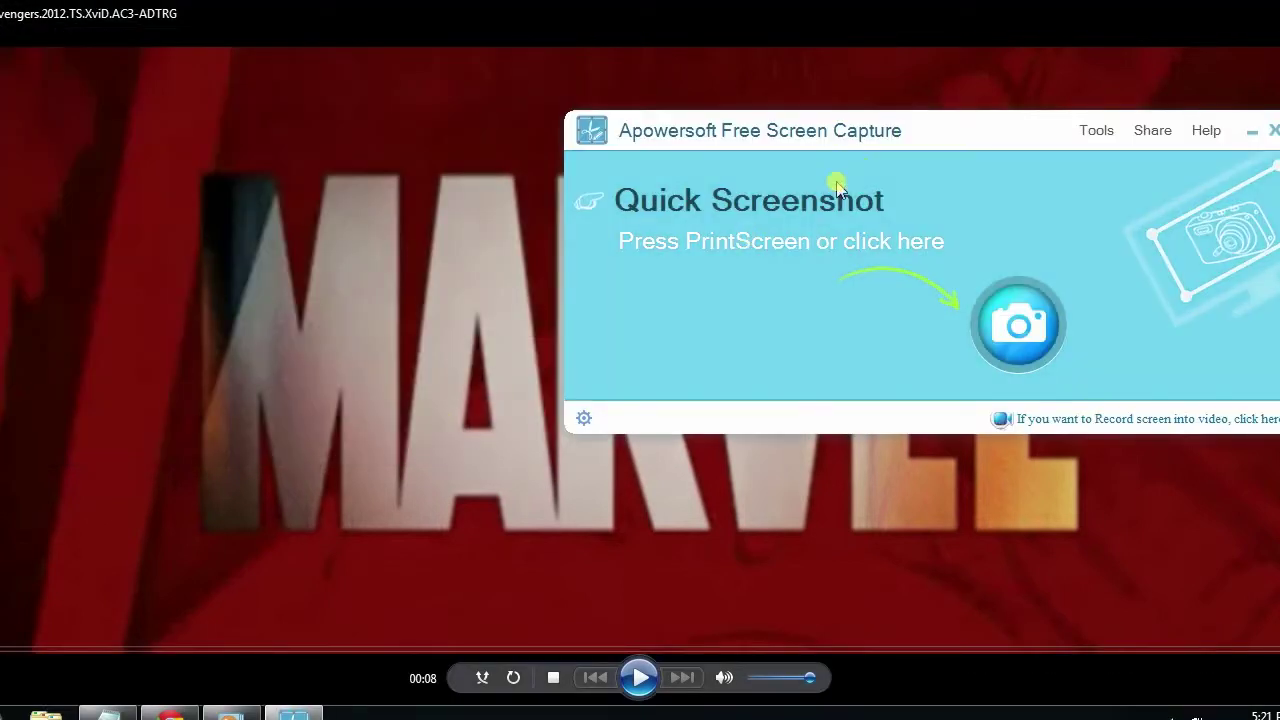
# Step: Check marvel 02 from the desktop in Photo Viewer, then restore the Apowersoft capture window
pyautogui.click(1060, 123)
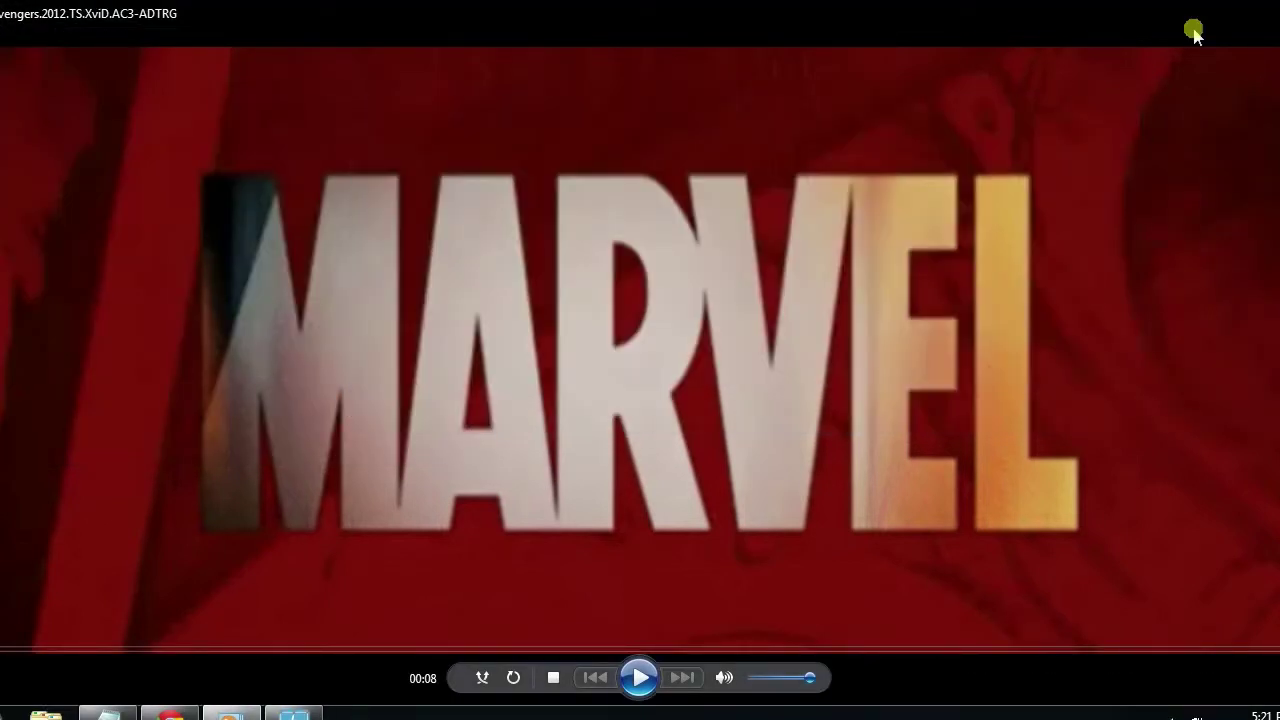
pyautogui.press('super+d')
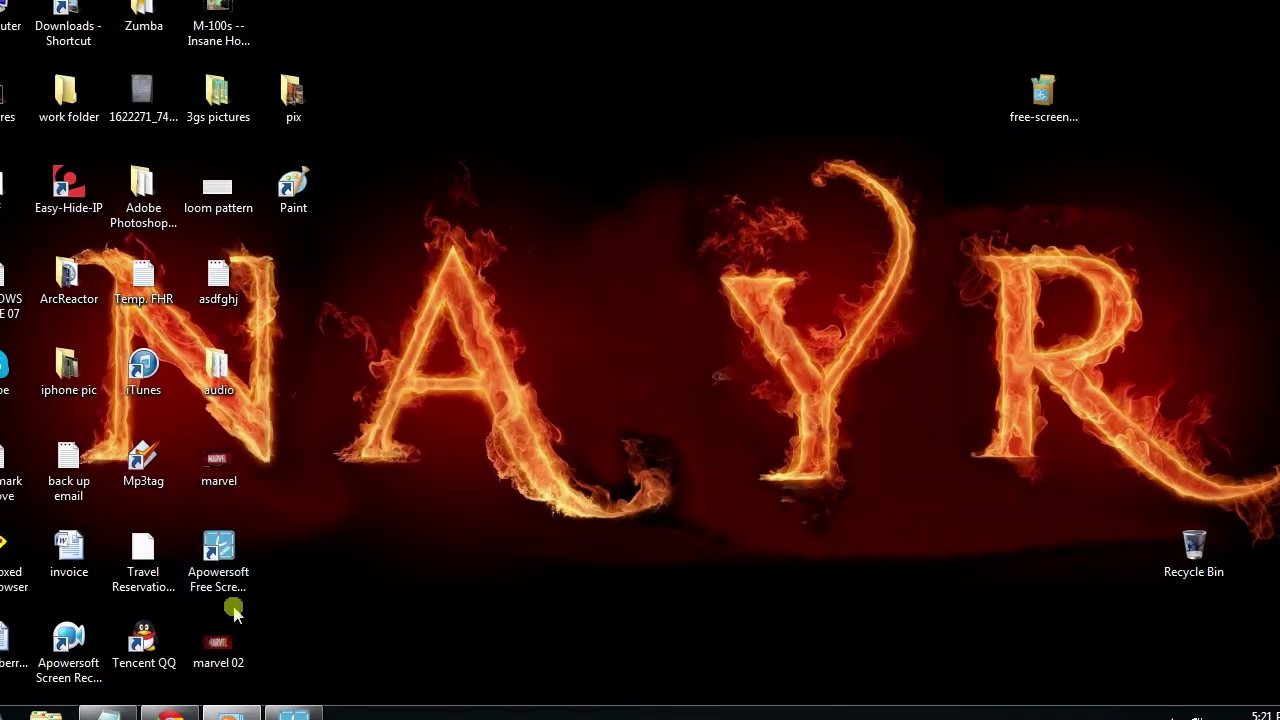
pyautogui.click(221, 655)
pyautogui.doubleClick(220, 650)
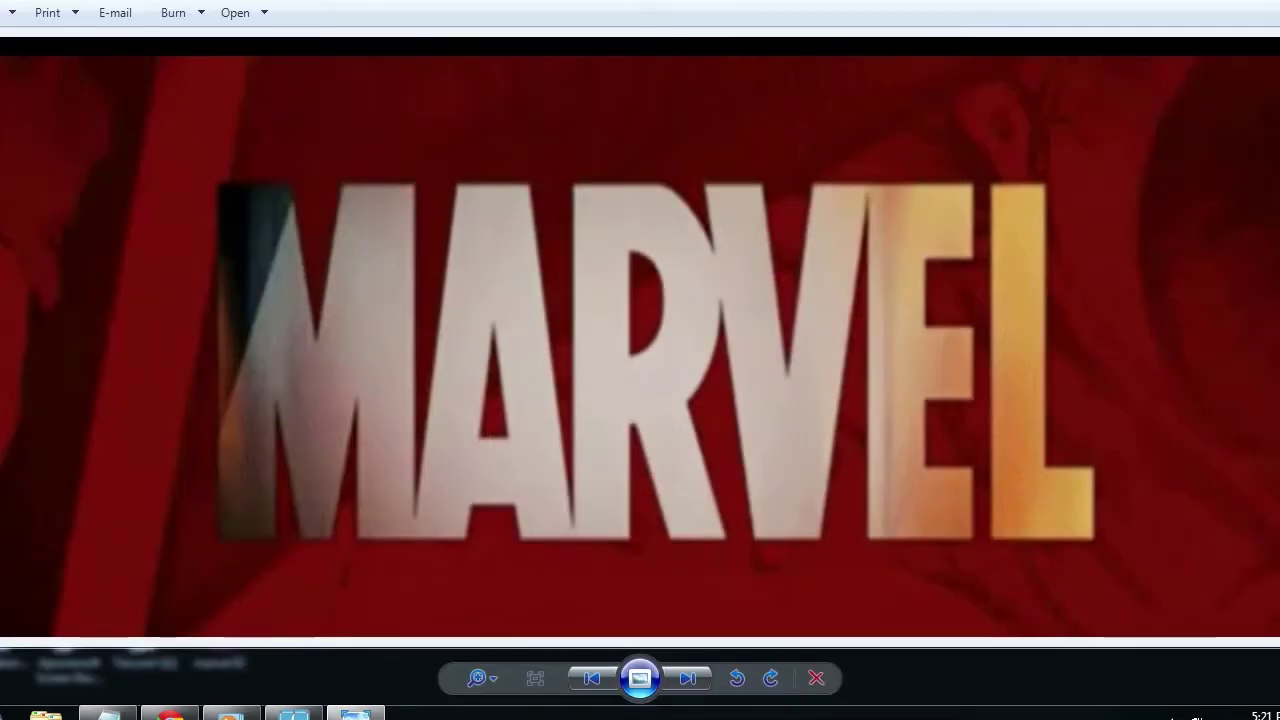
pyautogui.hotkey('alt', 'F4')
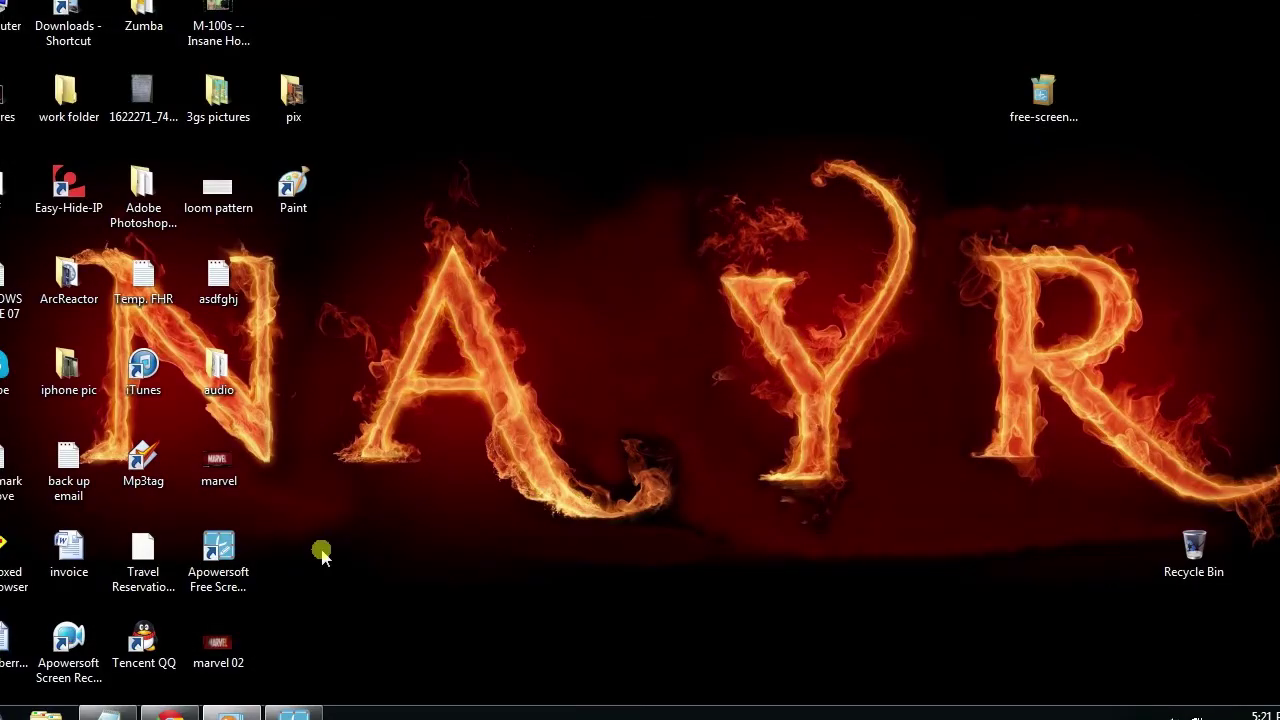
pyautogui.click(295, 712)
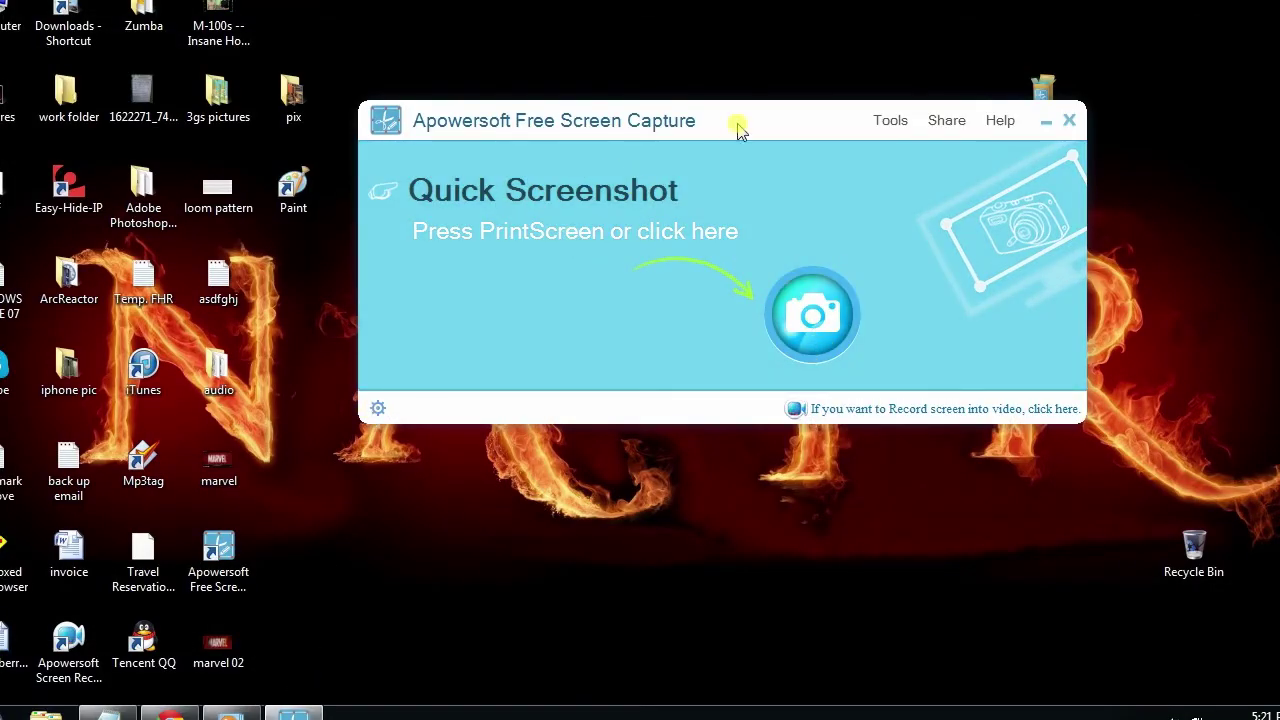